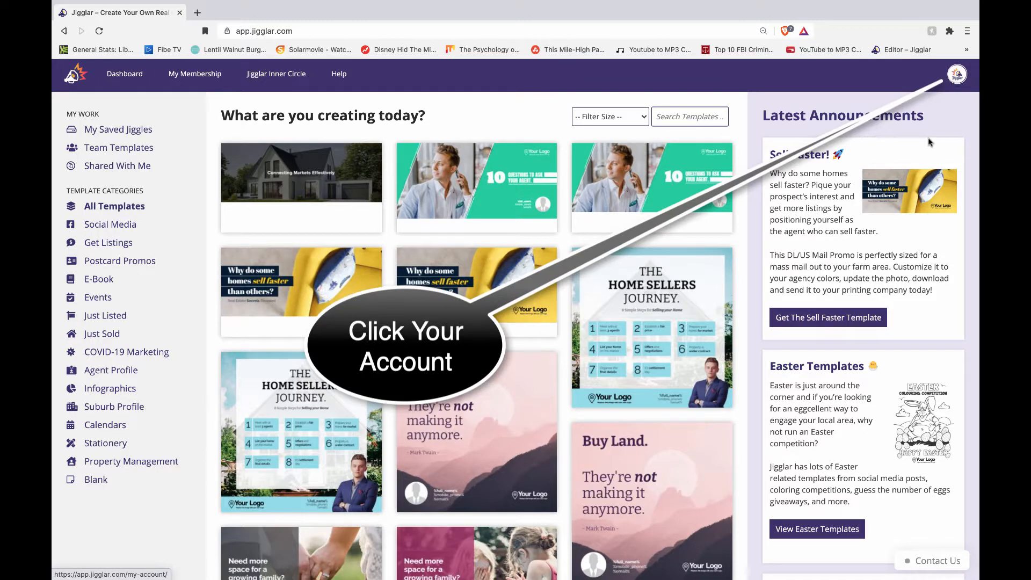
Step: Open My Account, review the account and contact details, and save them unchanged
left_click(957, 76)
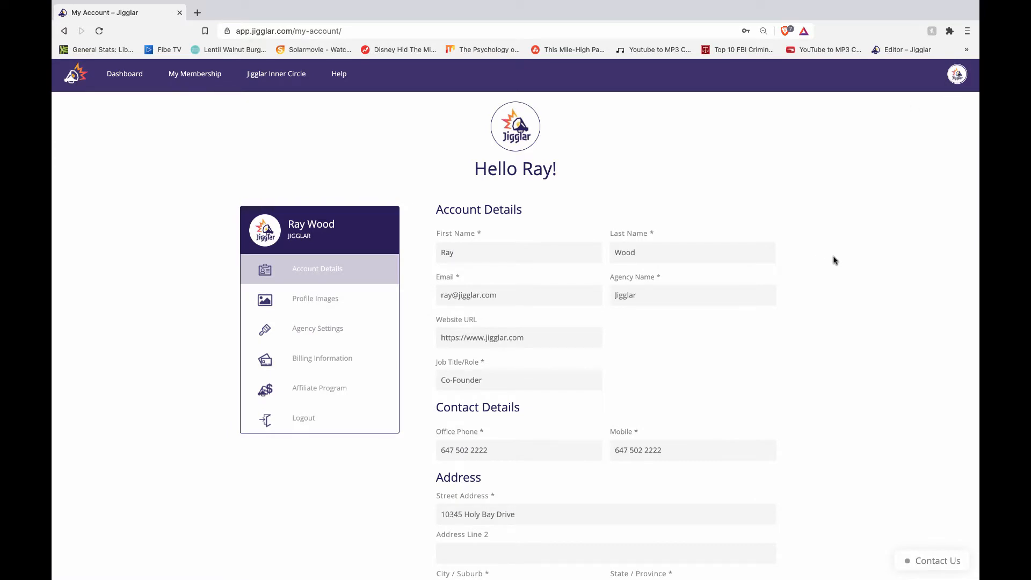
scroll(839, 262, "down", 2)
scroll(841, 262, "down", 2)
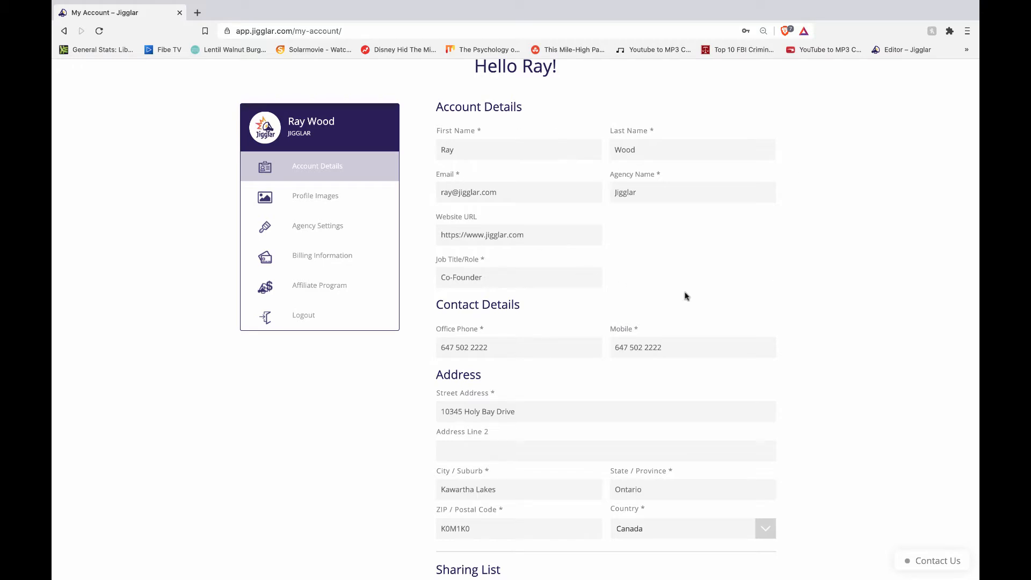
scroll(685, 295, "down", 5)
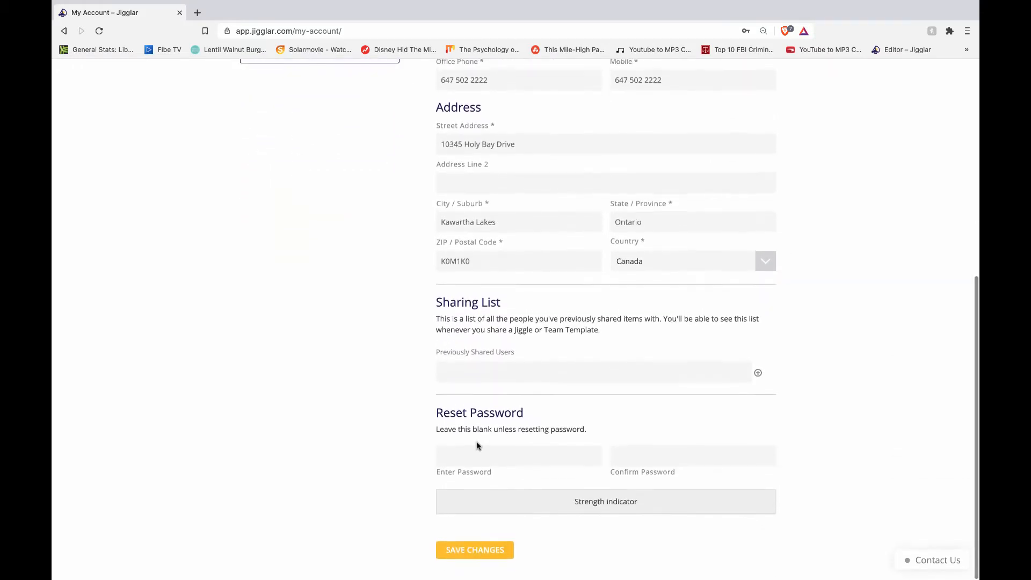
left_click(473, 551)
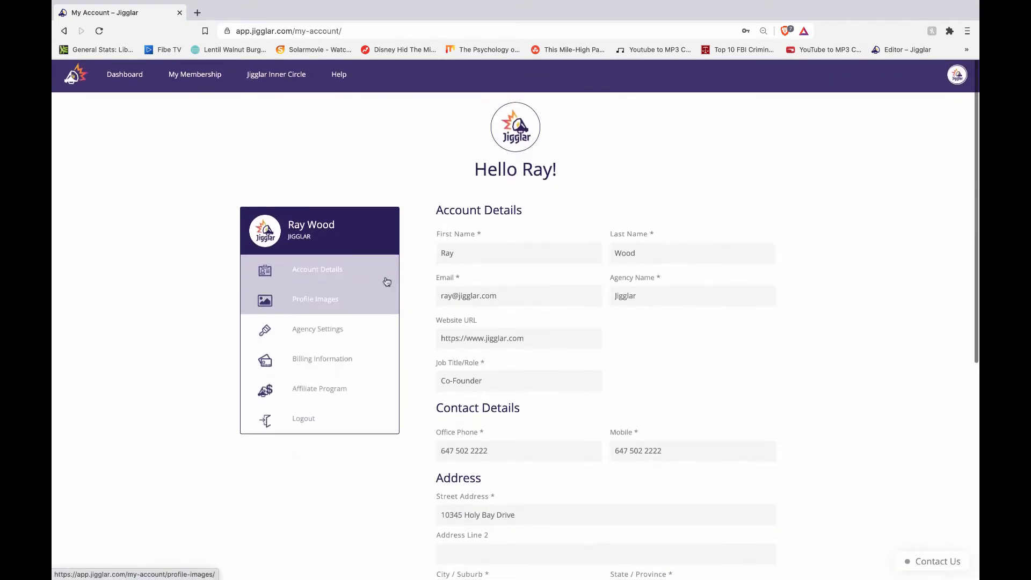
Step: Check the uploaded headshot and agency logo under Profile Images
left_click(308, 301)
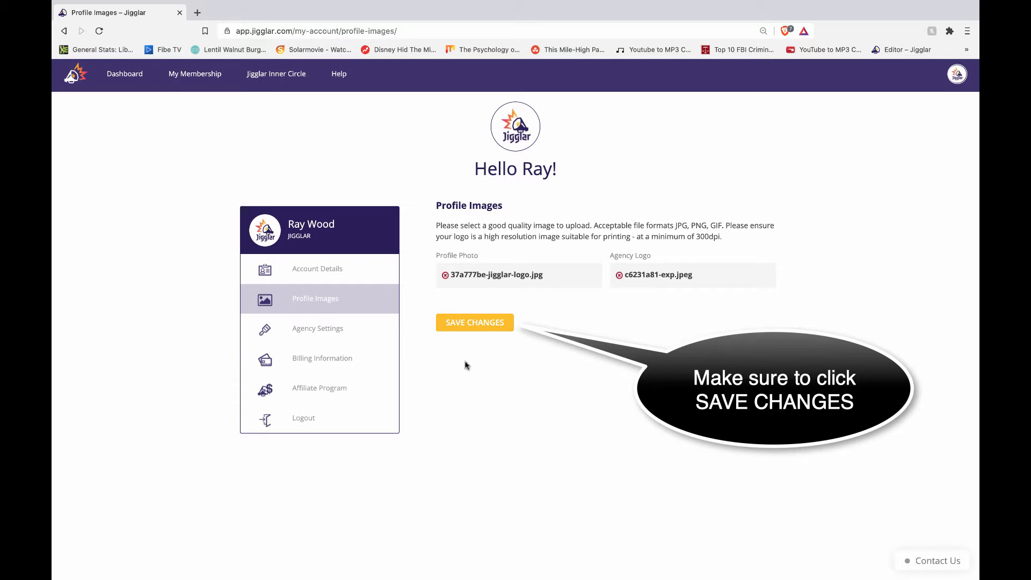
left_click(302, 333)
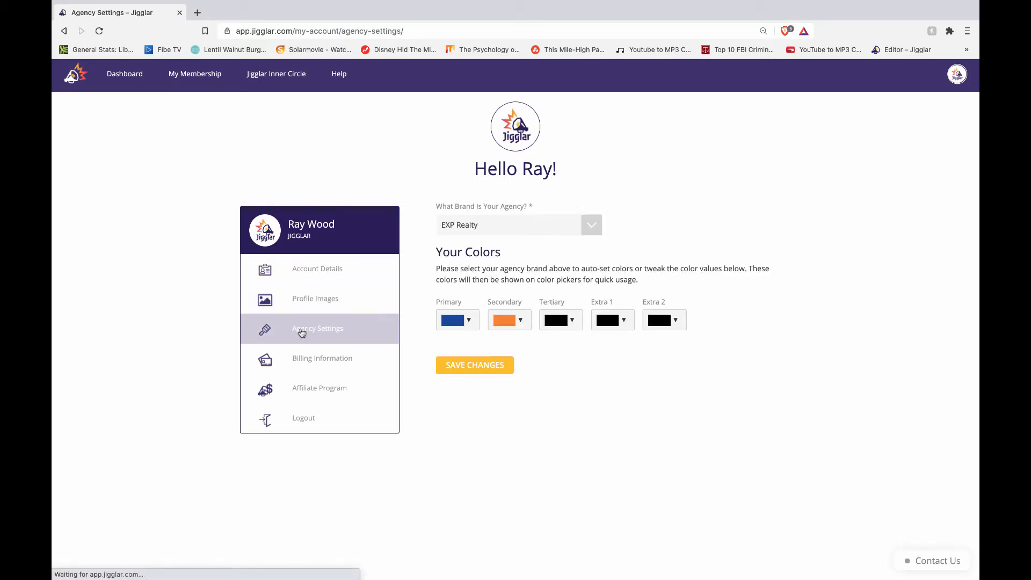
Step: Keep EXP Realty as the agency brand and confirm primary colour #19469d
left_click(591, 226)
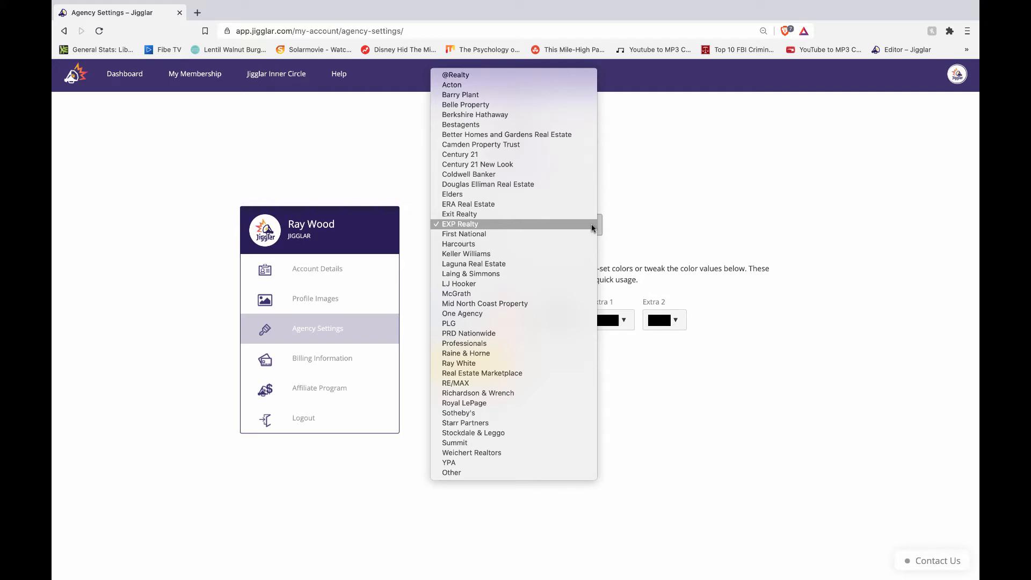
left_click(730, 208)
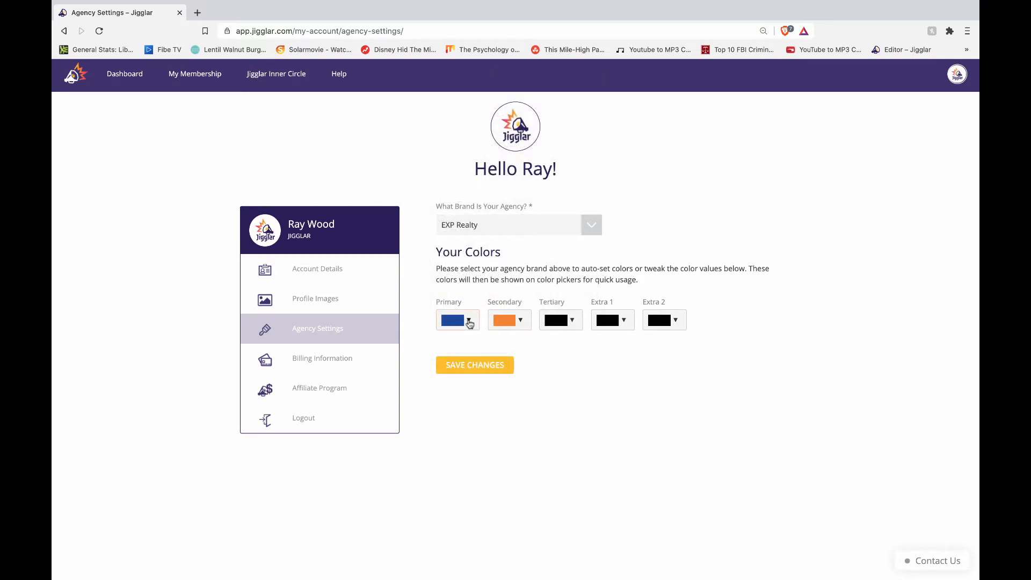
left_click(469, 321)
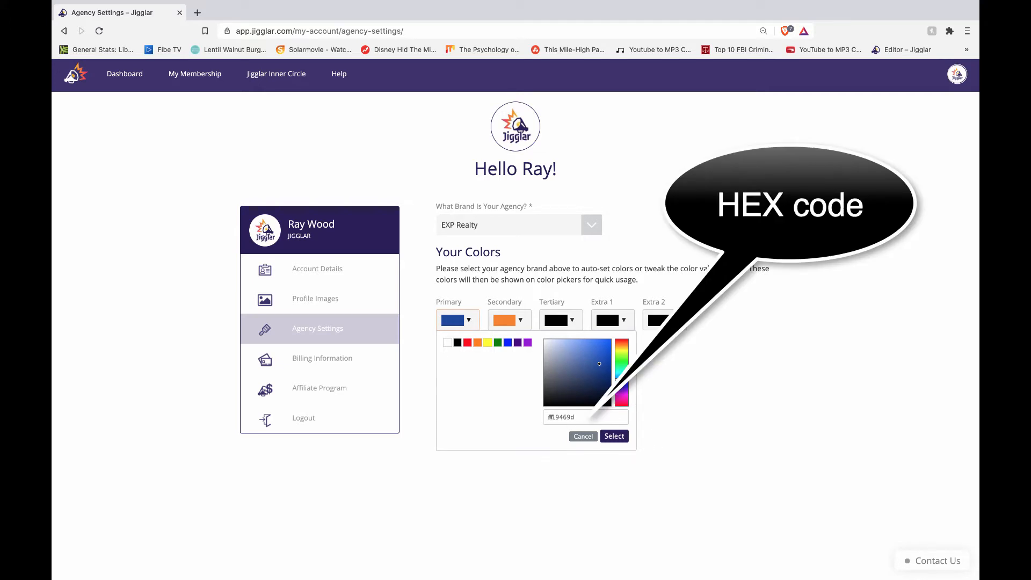
left_click_drag(549, 417, 570, 415)
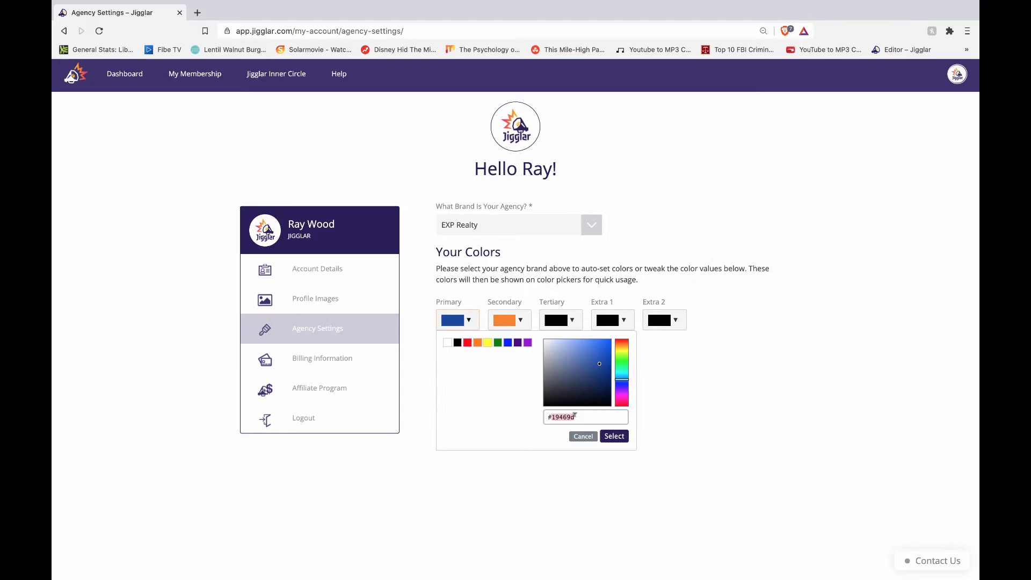
left_click(618, 437)
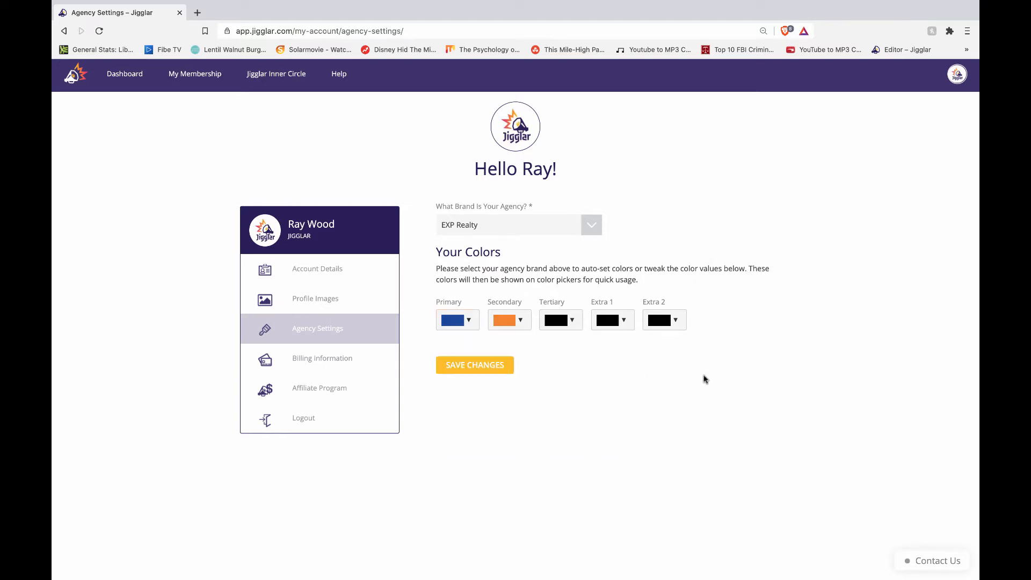
left_click(593, 226)
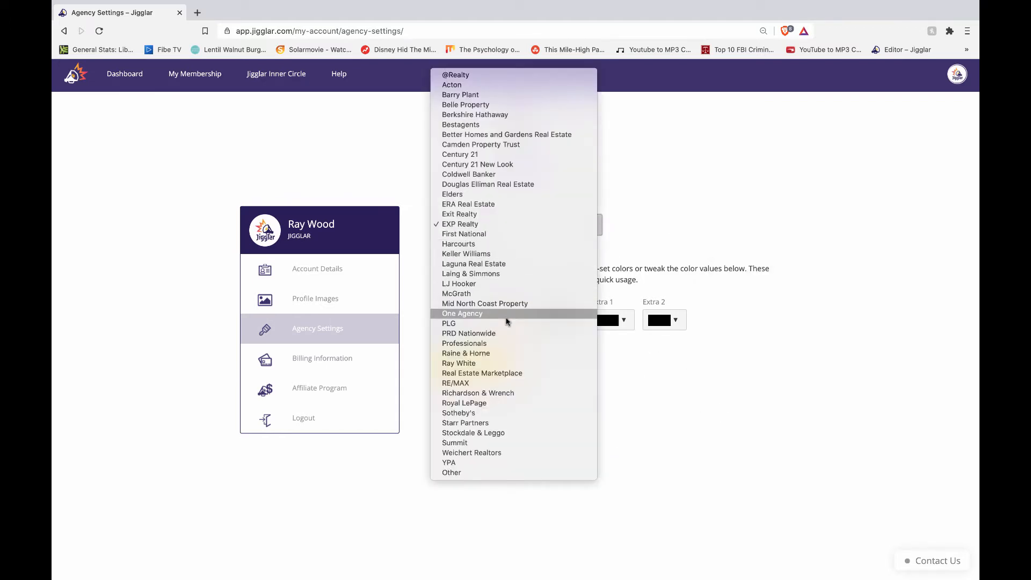
Step: Try RE/MAX, revert the brand to EXP Realty, and save the agency settings
left_click(477, 384)
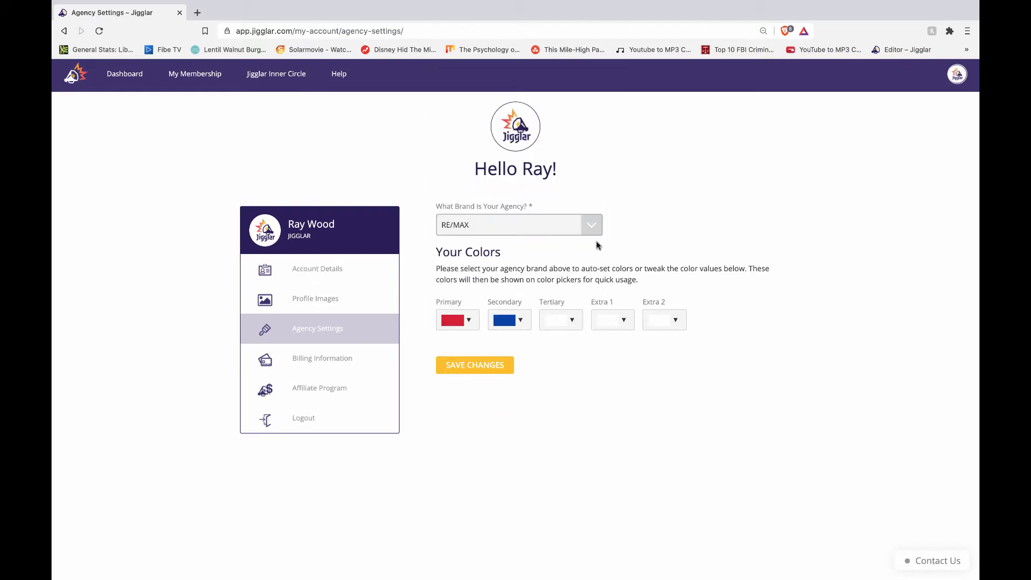
left_click(592, 226)
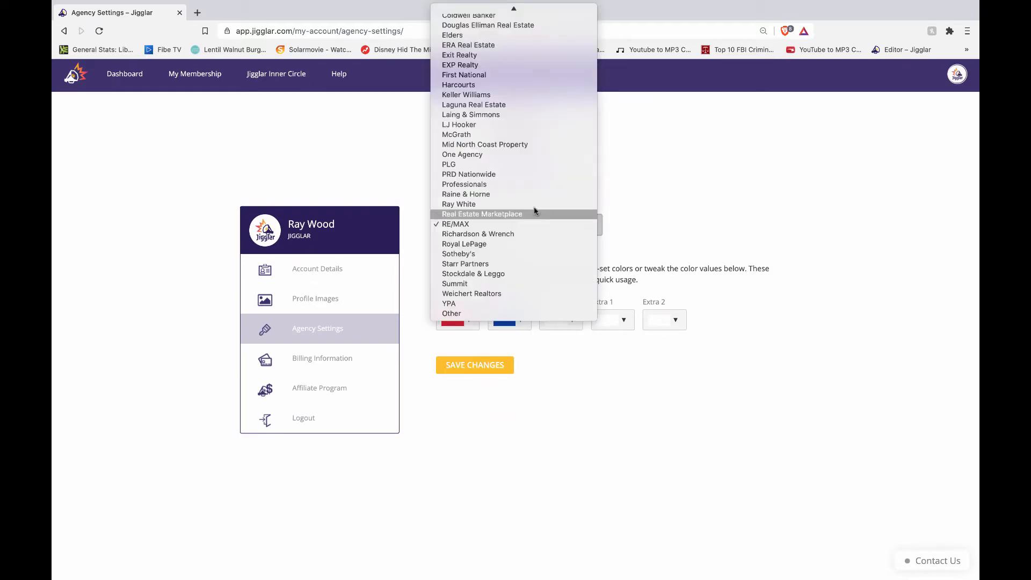
left_click(469, 67)
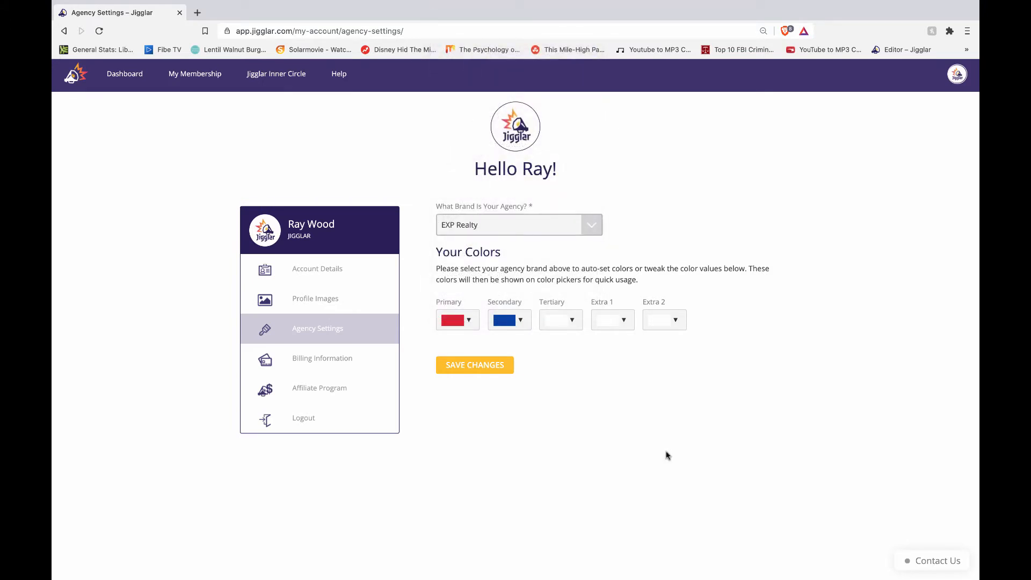
left_click(468, 366)
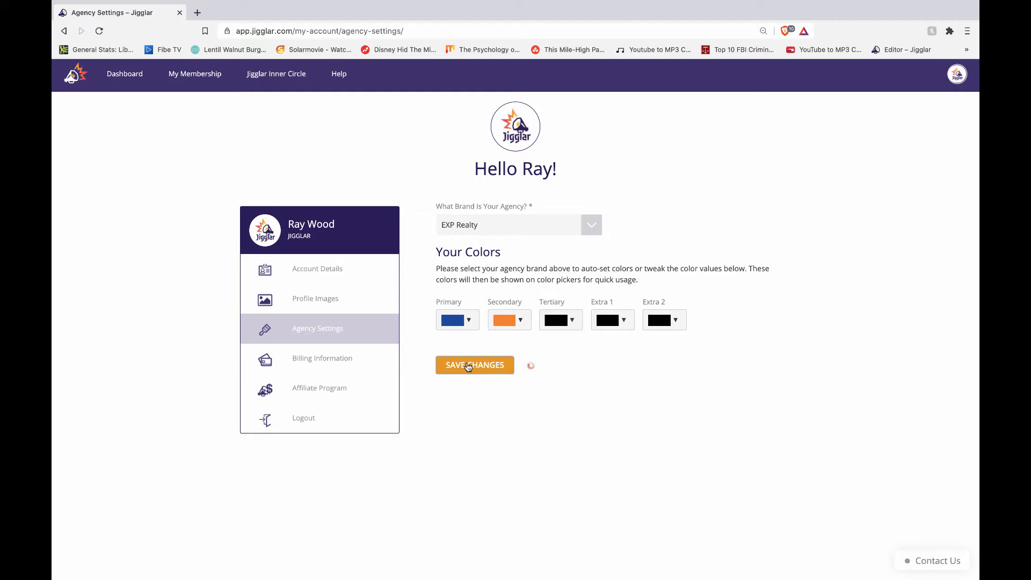
left_click(124, 76)
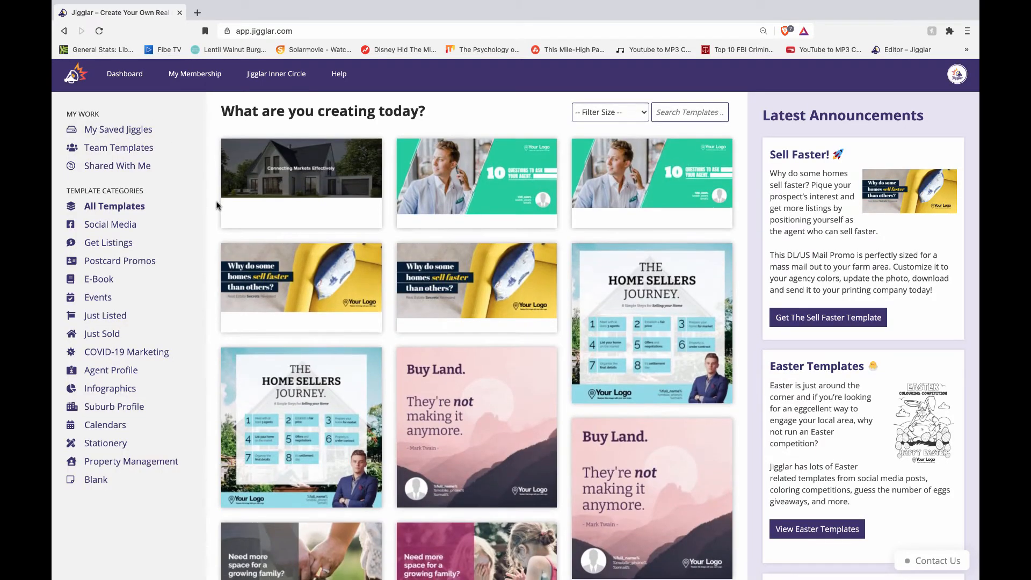
Step: Find and open the 'Buy Land. They're not making it anymore.' Facebook post template
scroll(217, 204, "down", 7)
scroll(218, 204, "down", 10)
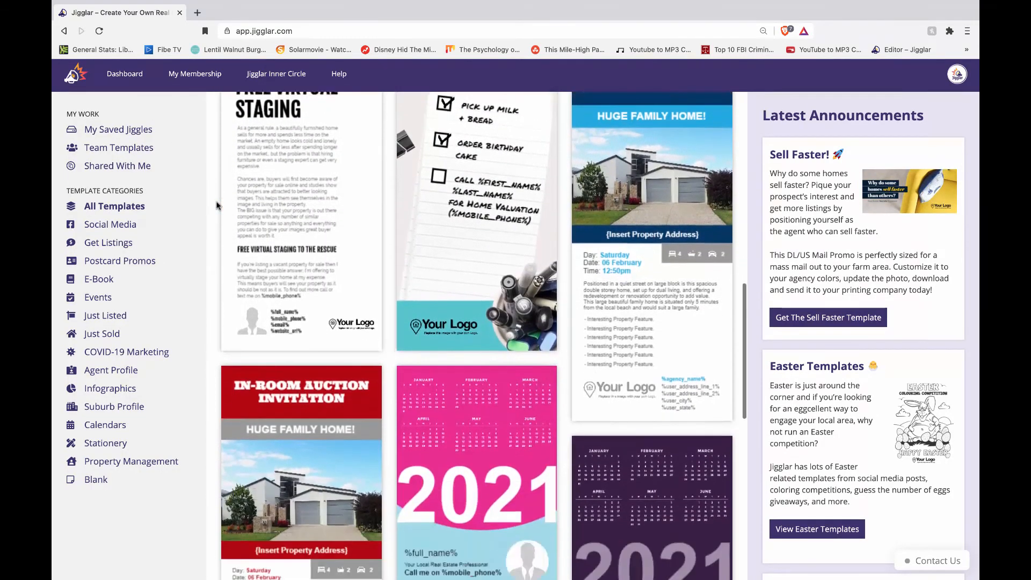
scroll(218, 204, "up", 10)
scroll(218, 204, "up", 8)
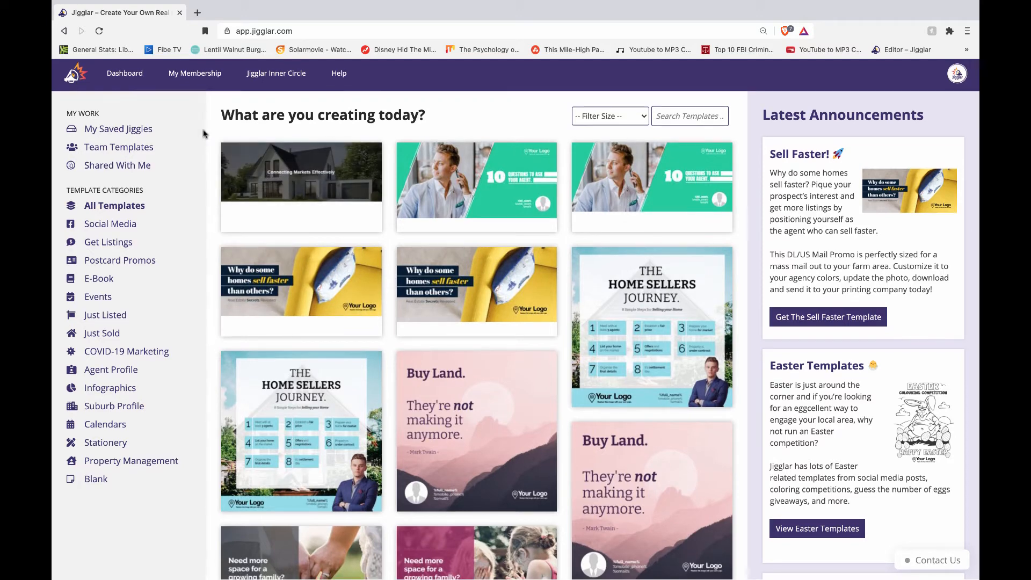
scroll(216, 203, "down", 2)
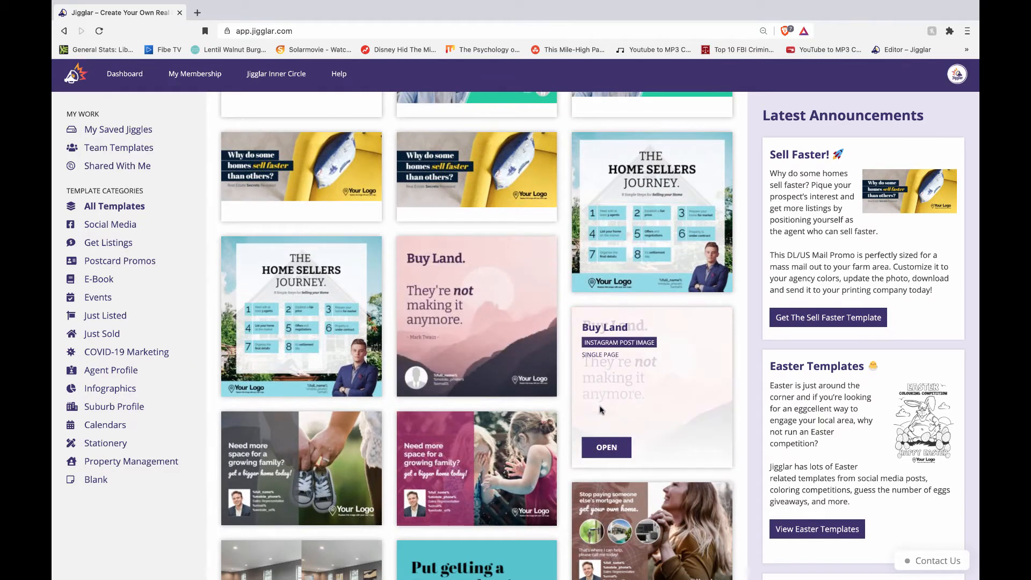
left_click(435, 378)
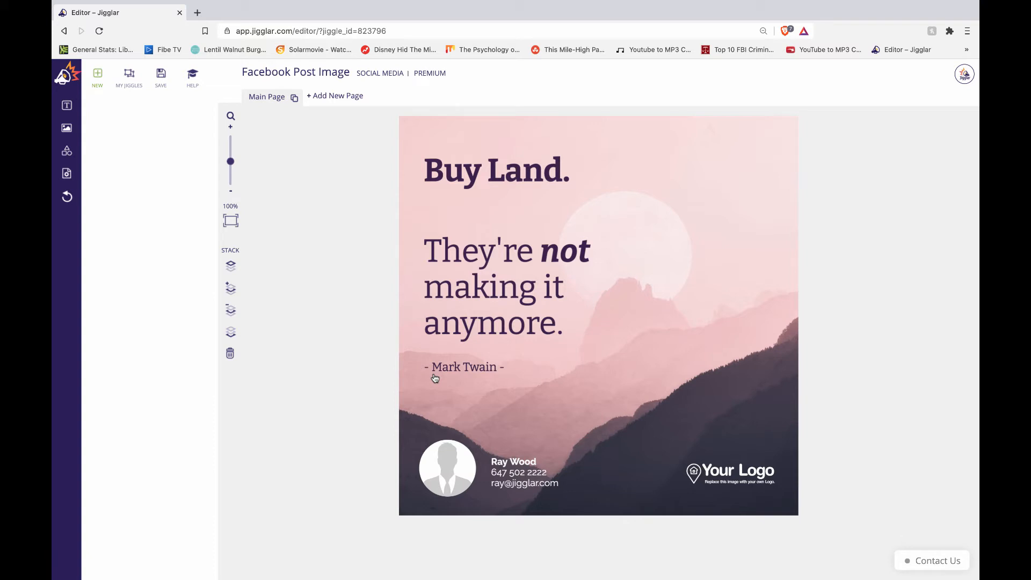
Step: Delete the placeholder headshot from the Buy Land post's bottom-left circle
left_click(448, 464)
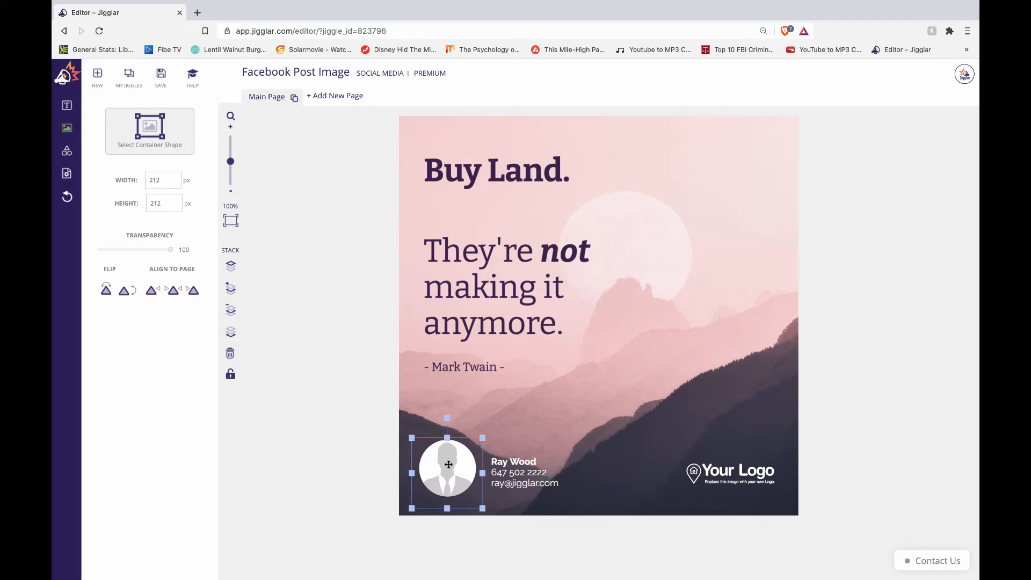
key("Delete")
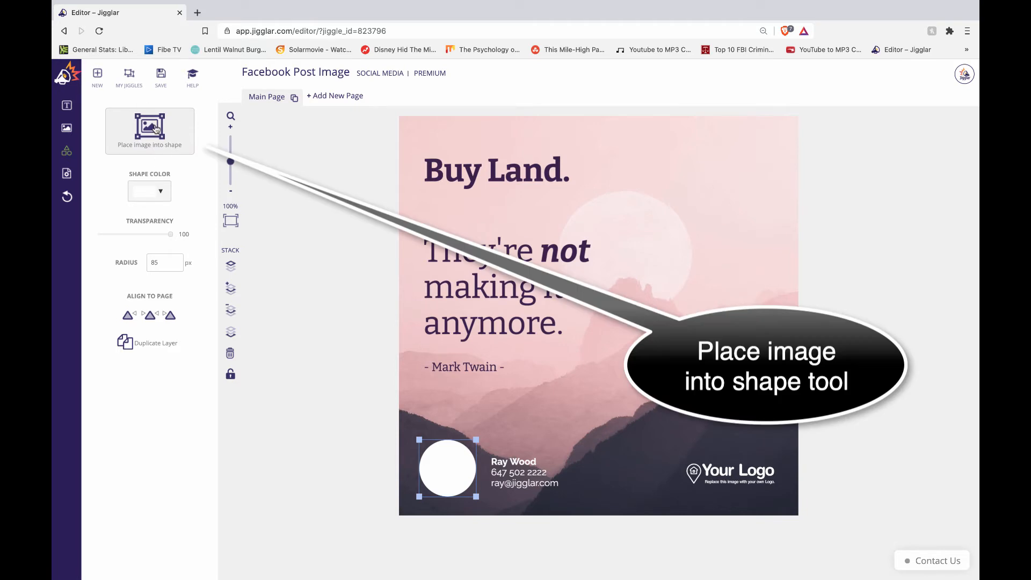
Step: Fill the bottom-left circle with the agent's headshot, resized to about 186 × 178 px
left_click(365, 484)
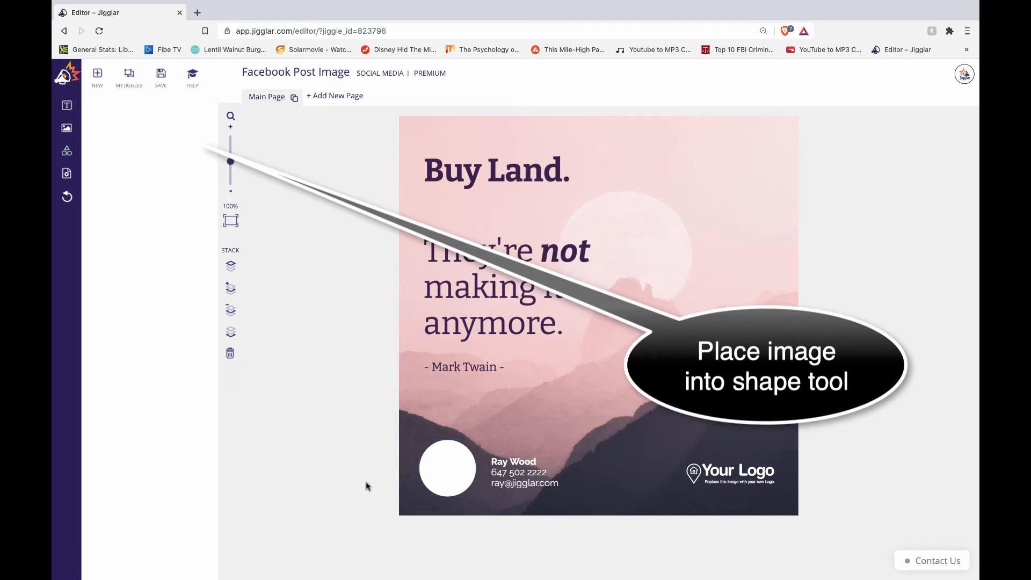
left_click(442, 473)
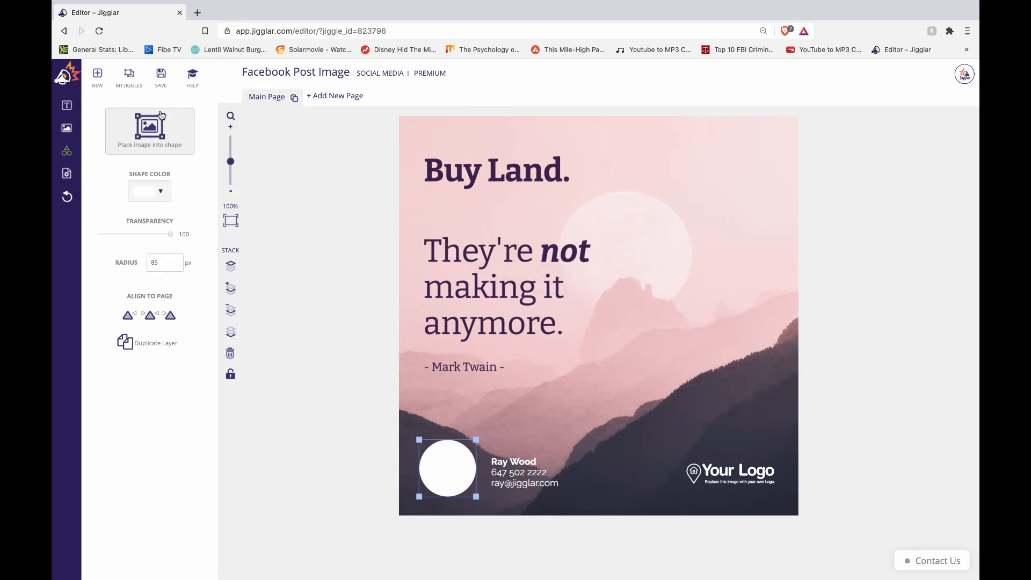
left_click(155, 135)
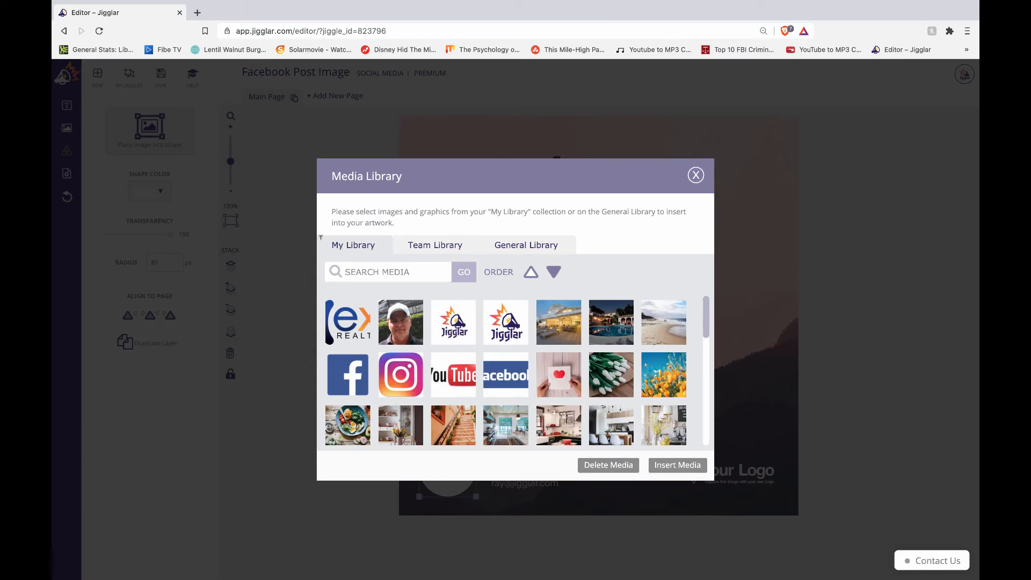
left_click(411, 339)
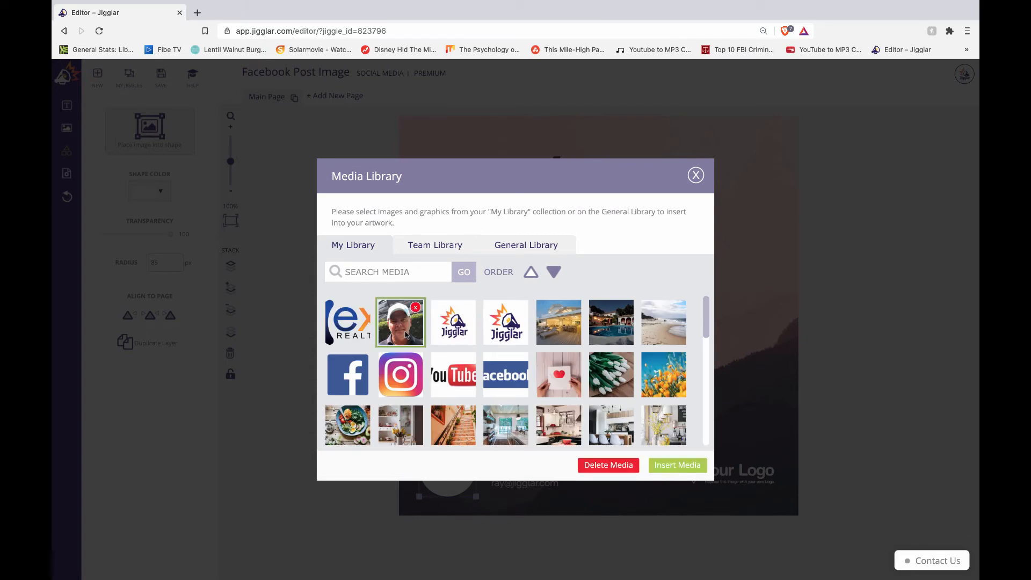
left_click(675, 467)
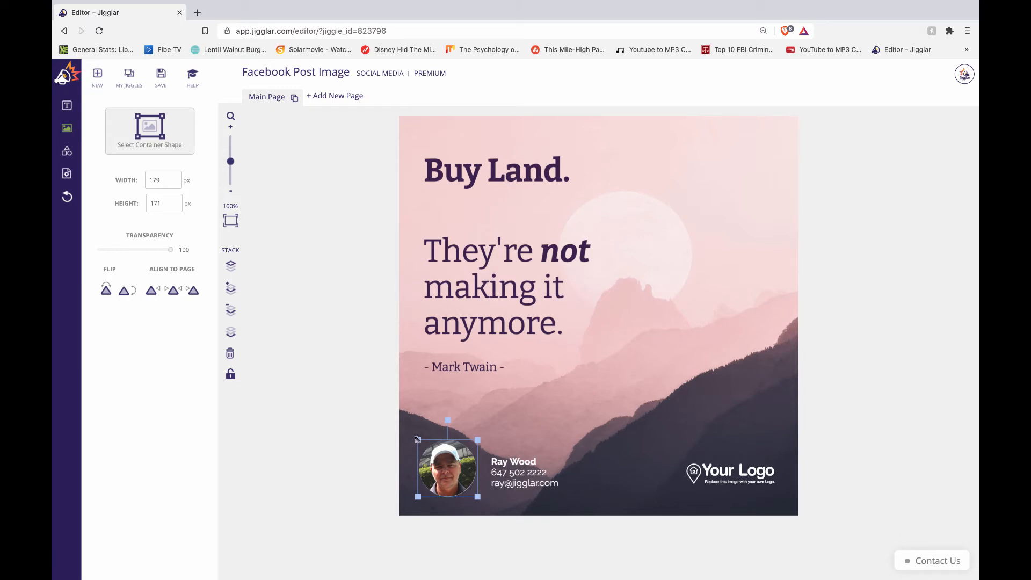
left_click_drag(417, 439, 461, 461)
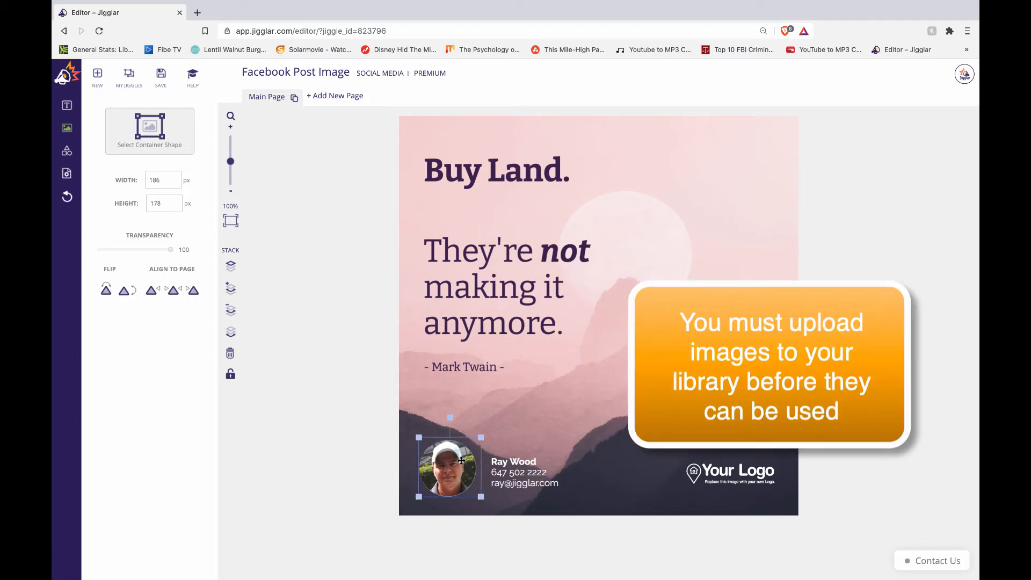
left_click(731, 471)
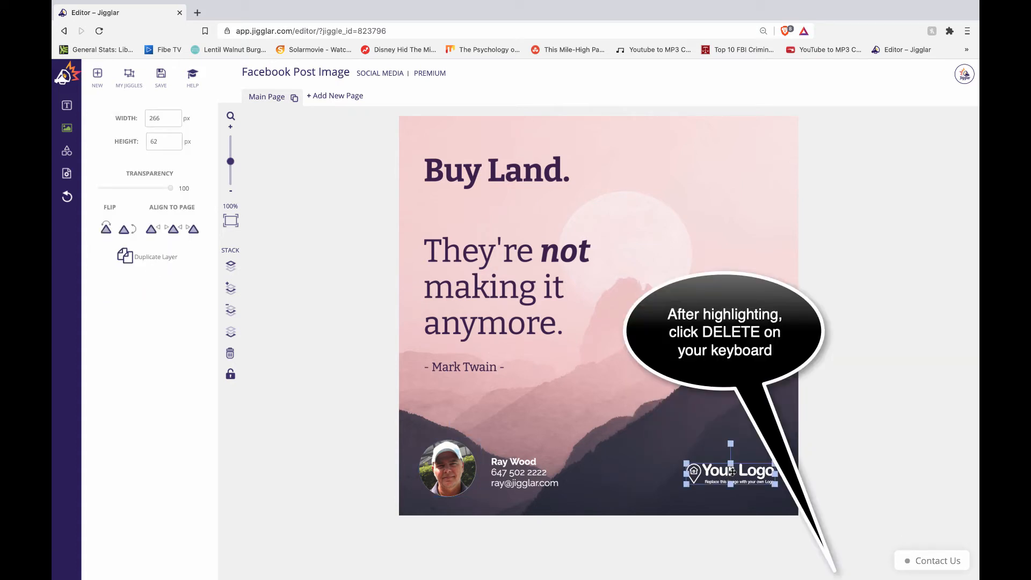
Step: Delete the Your Logo placeholder and insert the eXp Realty logo from the image library
key("Delete")
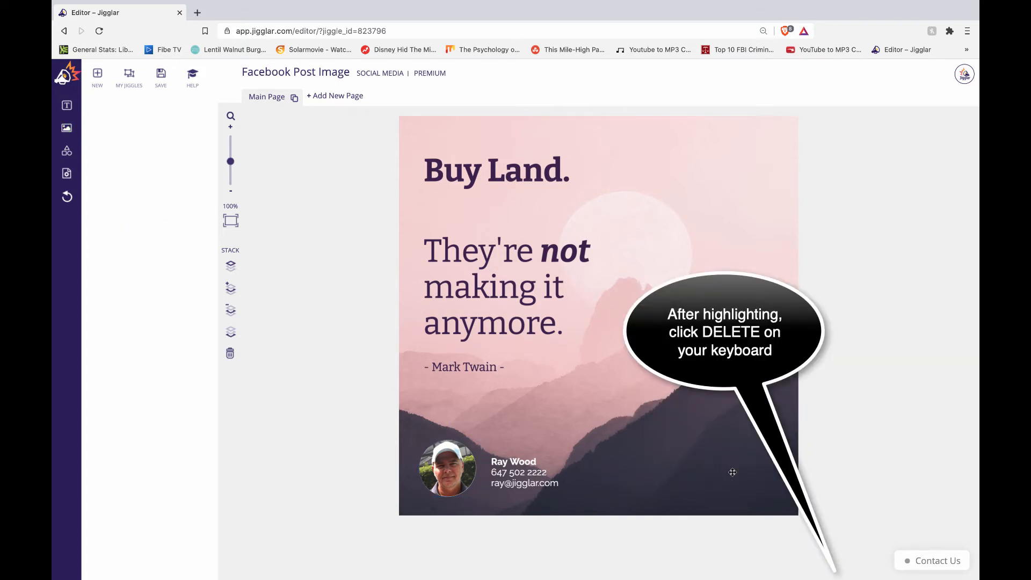
left_click(66, 129)
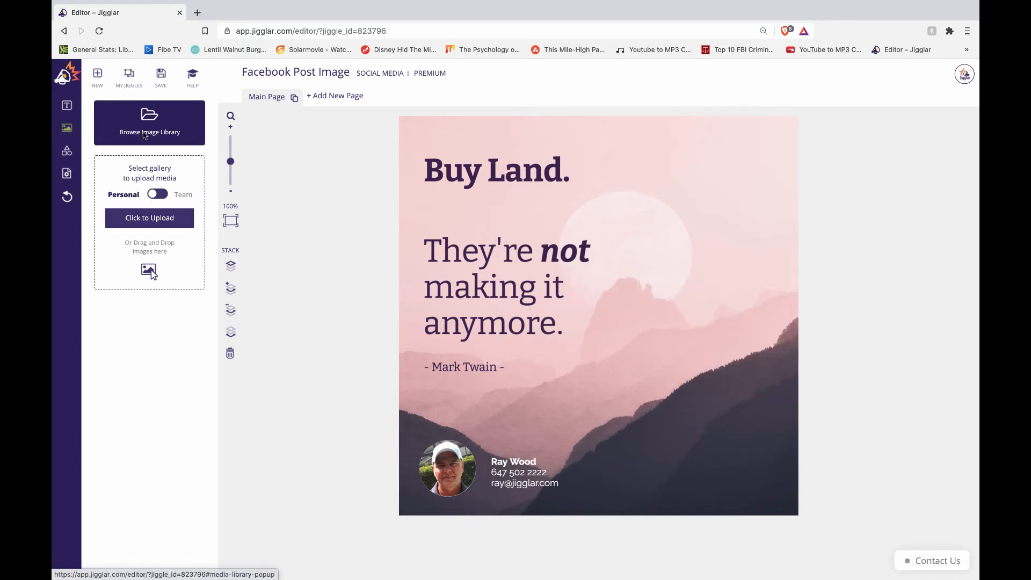
left_click(145, 134)
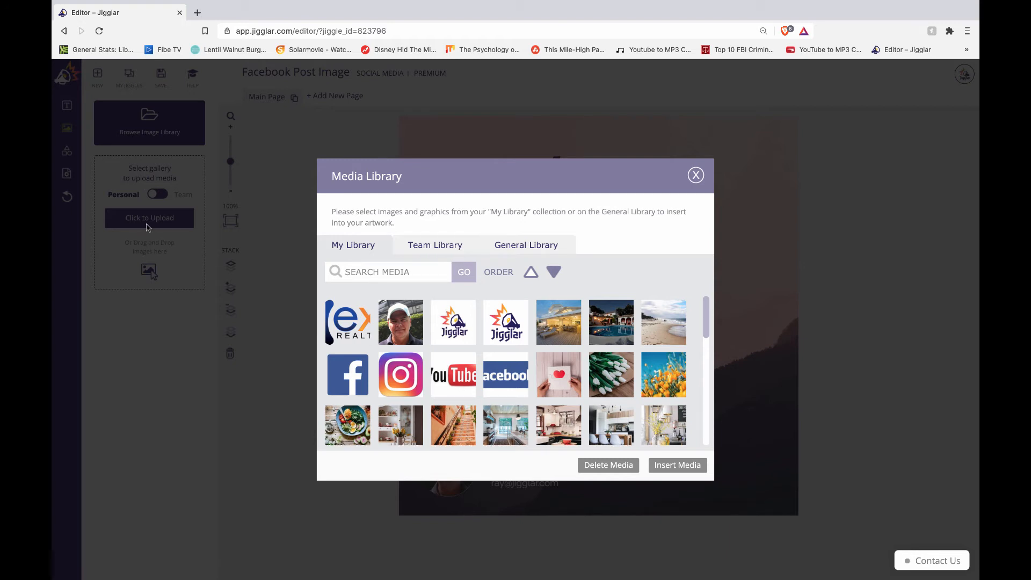
left_click(696, 180)
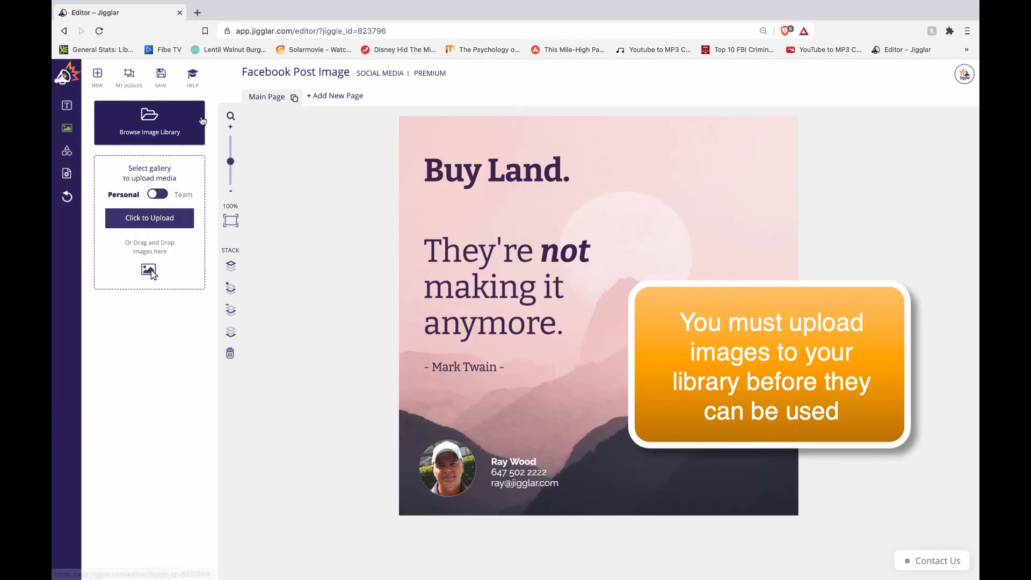
left_click(138, 134)
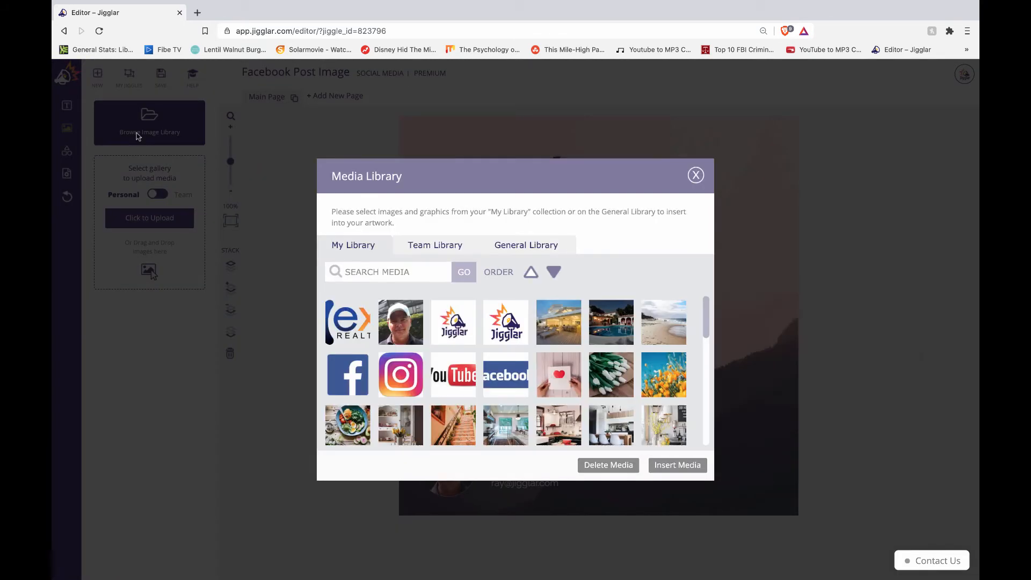
left_click(353, 321)
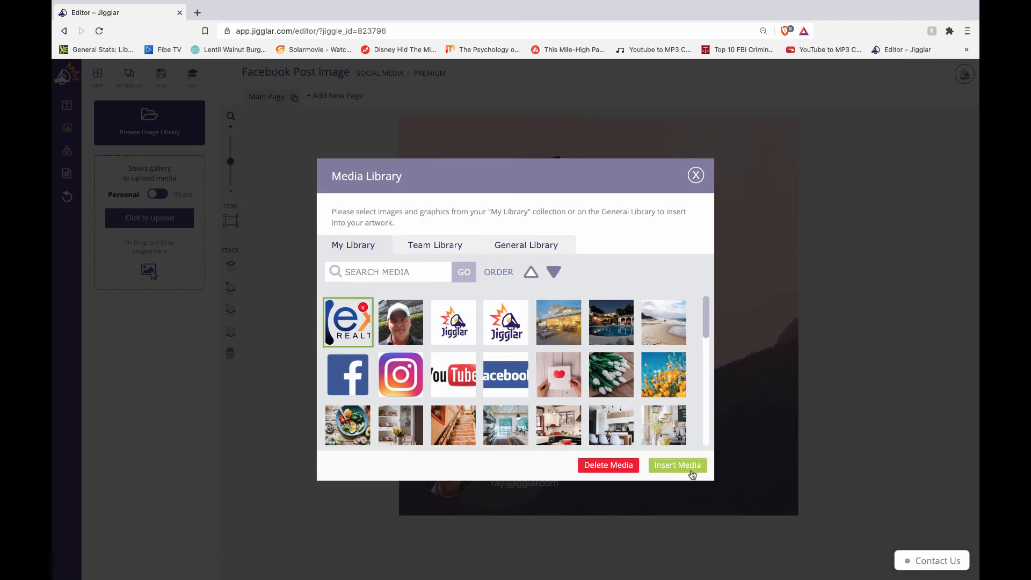
left_click(678, 465)
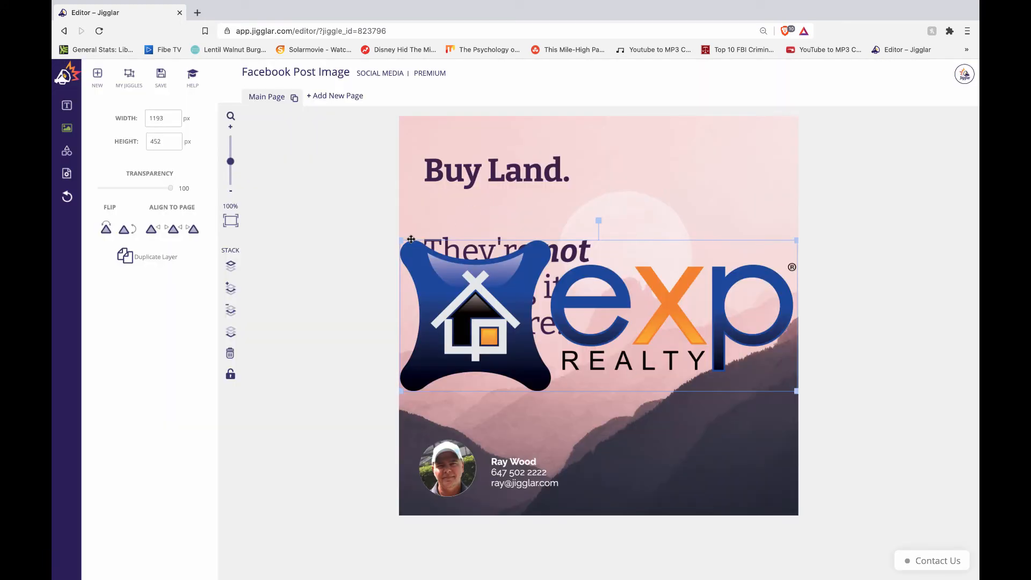
Step: Shrink and reposition the eXp Realty logo, then delete it from the post
left_click_drag(400, 238, 737, 341)
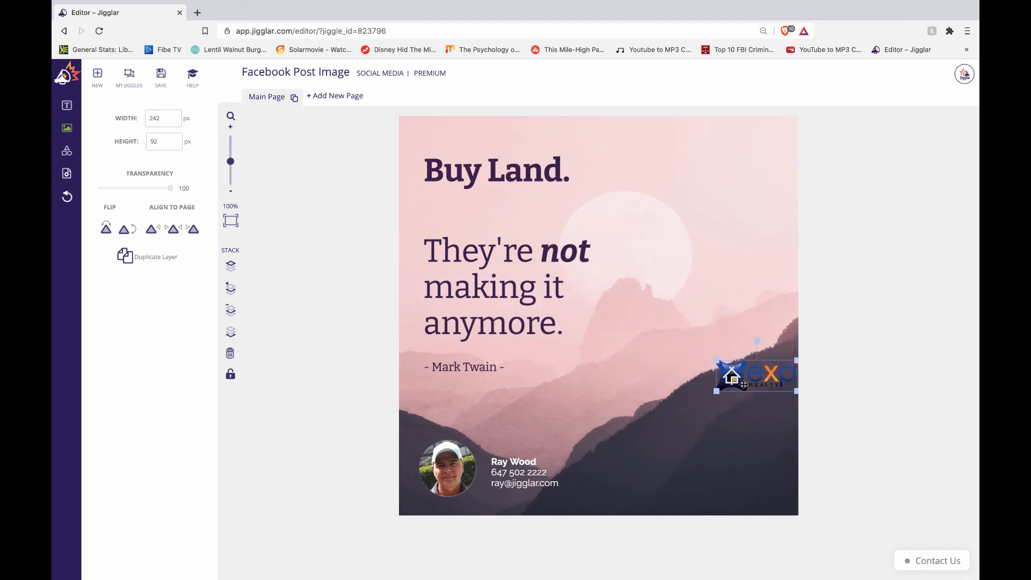
left_click_drag(743, 385, 717, 468)
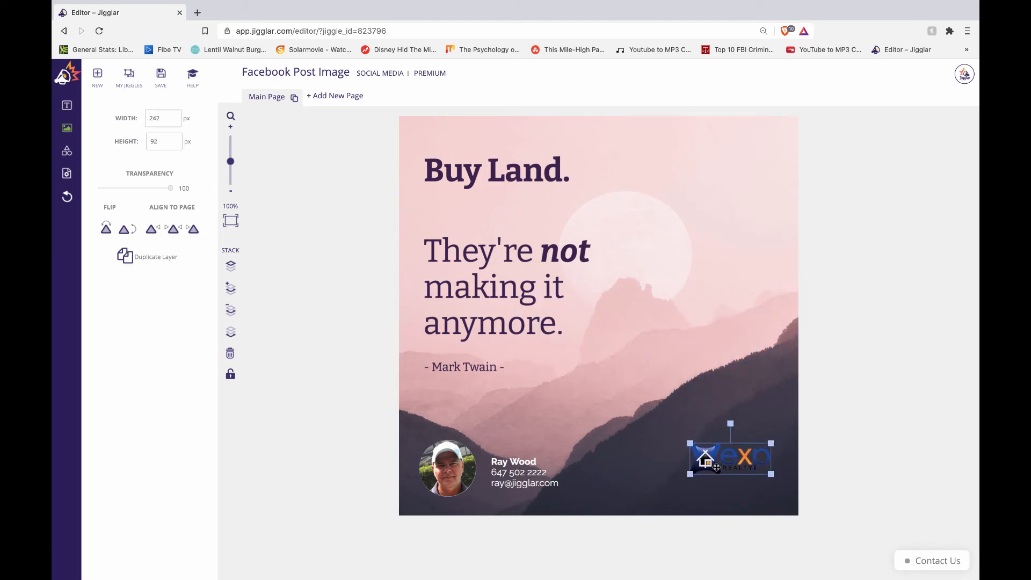
right_click(716, 467)
left_click(707, 472)
left_click_drag(729, 460, 741, 152)
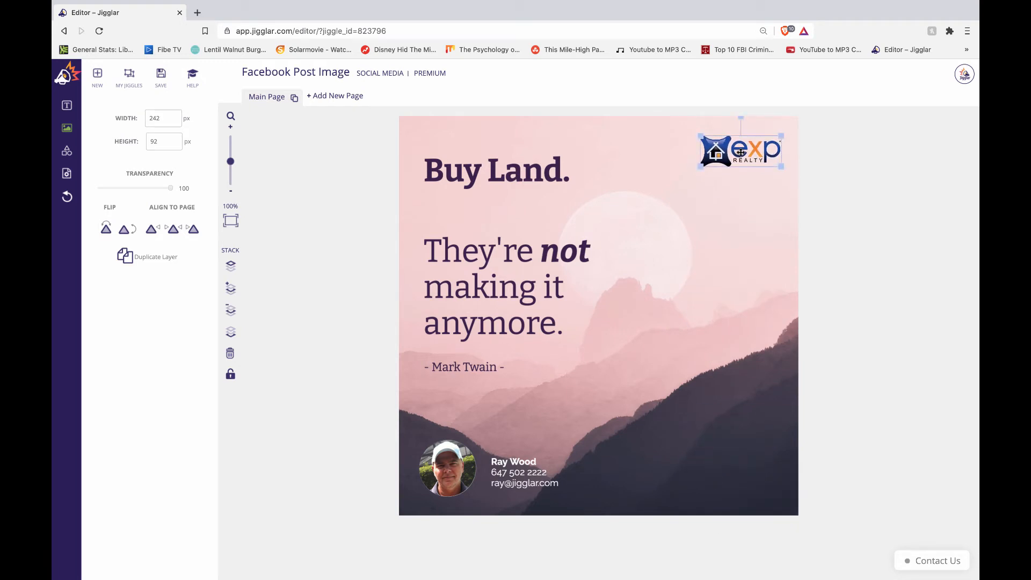
key("Delete")
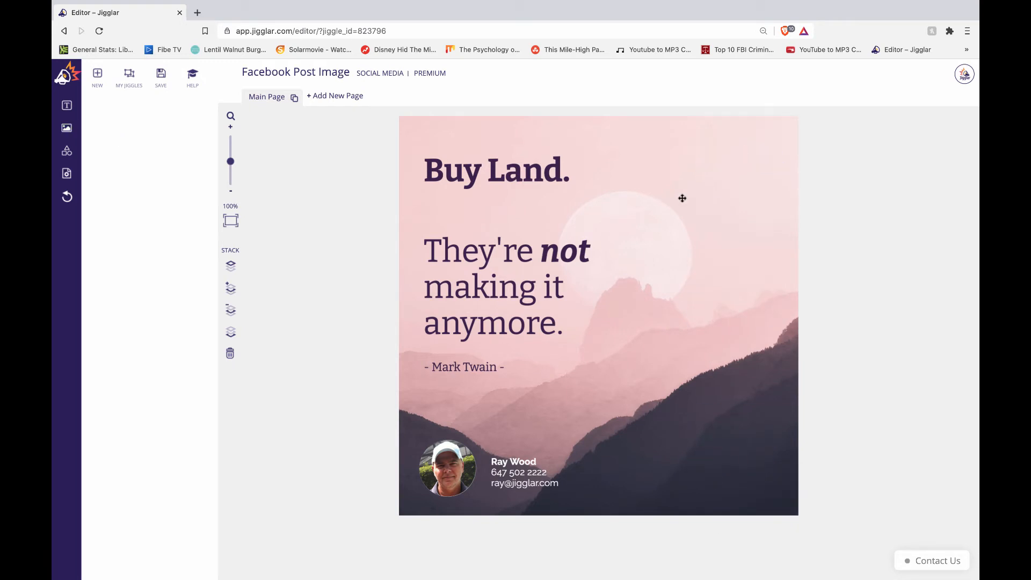
Step: Add a rectangle and size it to 242 × 120 px
left_click(67, 152)
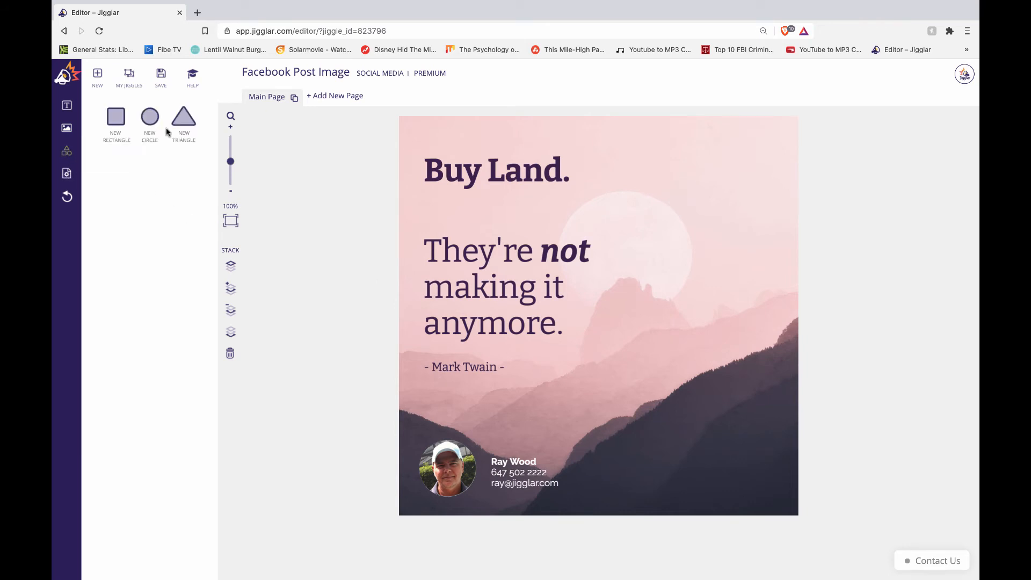
left_click(113, 121)
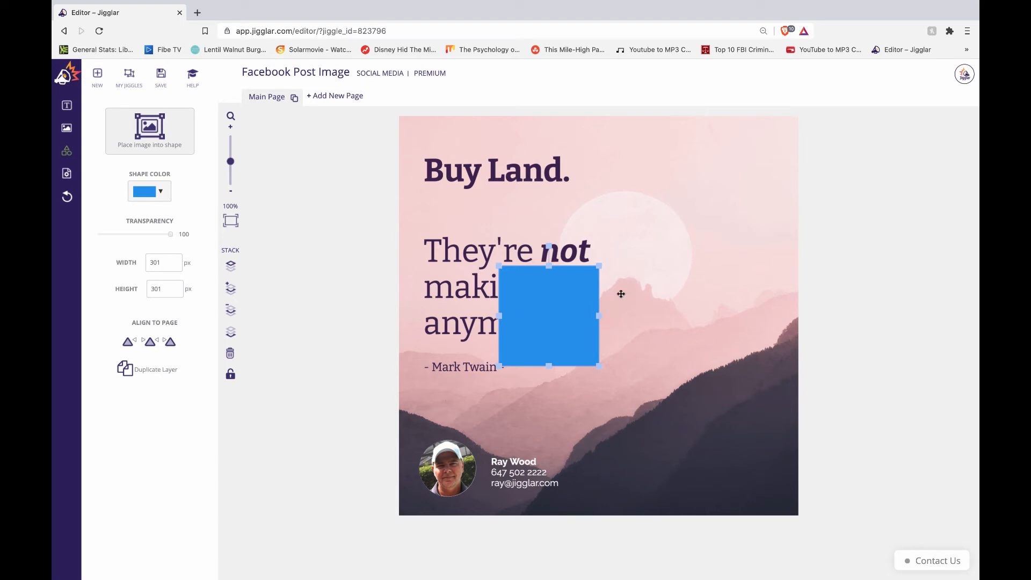
key("Delete")
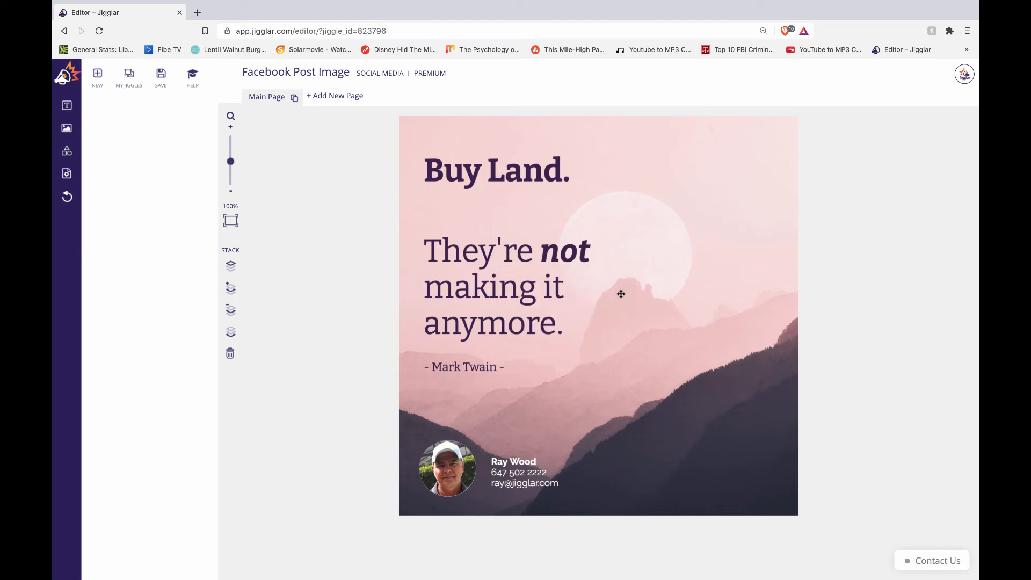
left_click(66, 153)
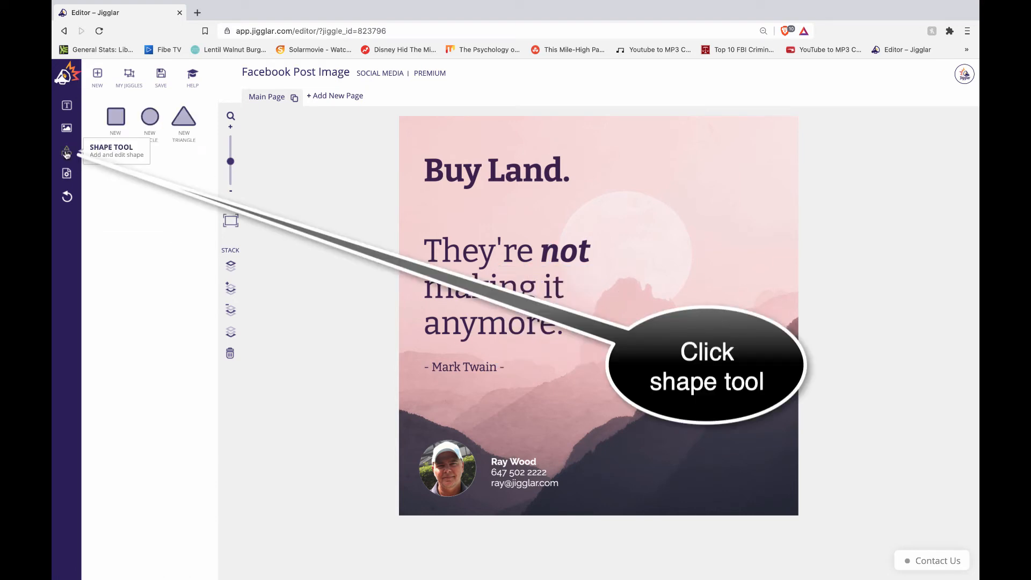
left_click(115, 121)
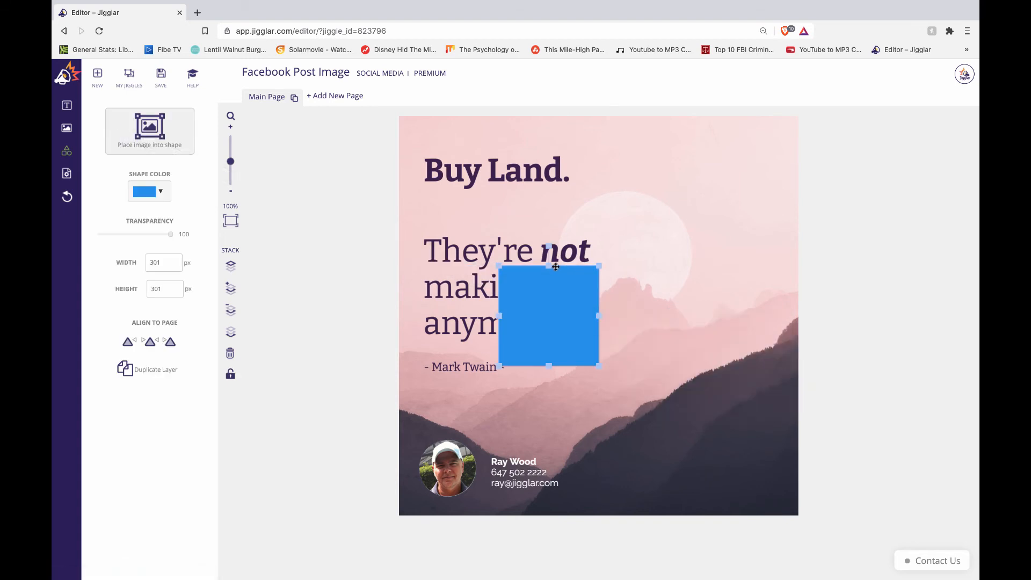
left_click_drag(548, 266, 548, 326)
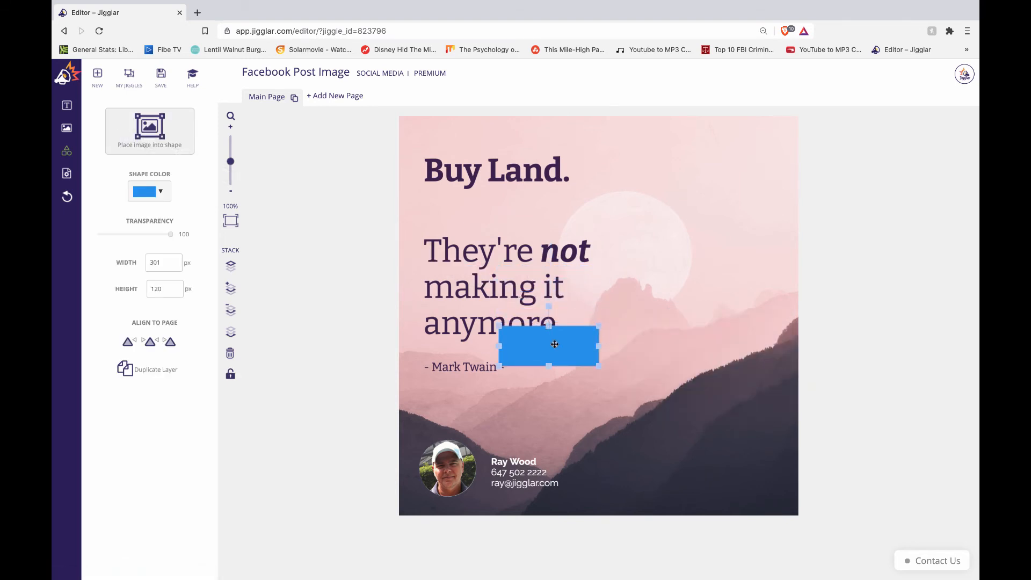
left_click_drag(498, 347, 518, 347)
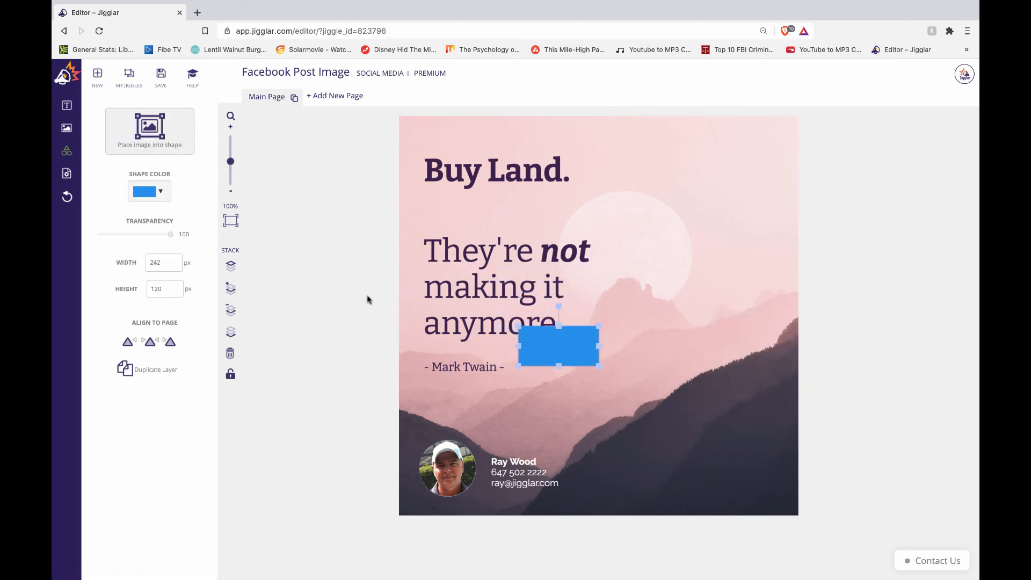
Step: Make the rectangle white and move it to the post's bottom-right corner
left_click(164, 192)
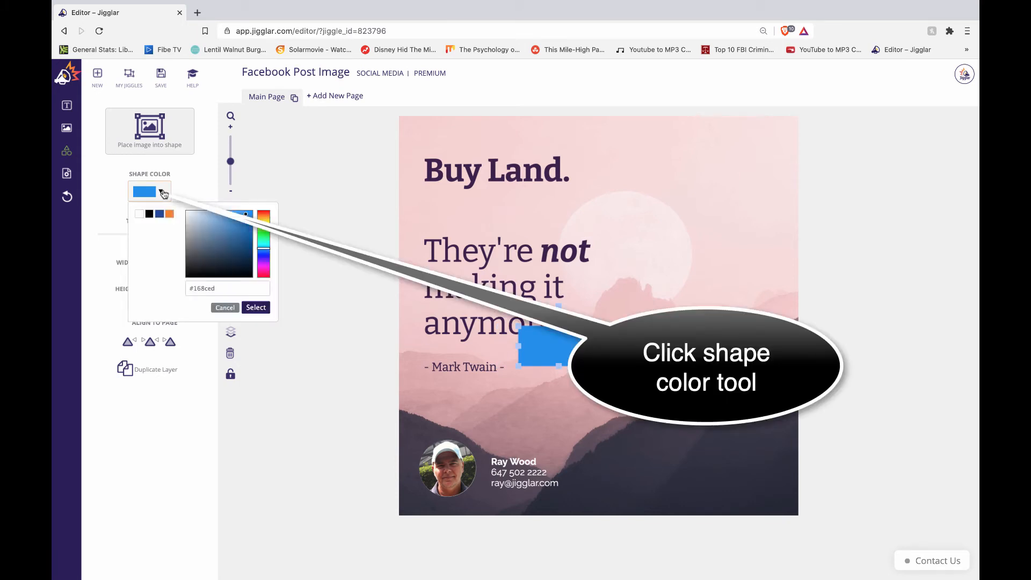
left_click(139, 217)
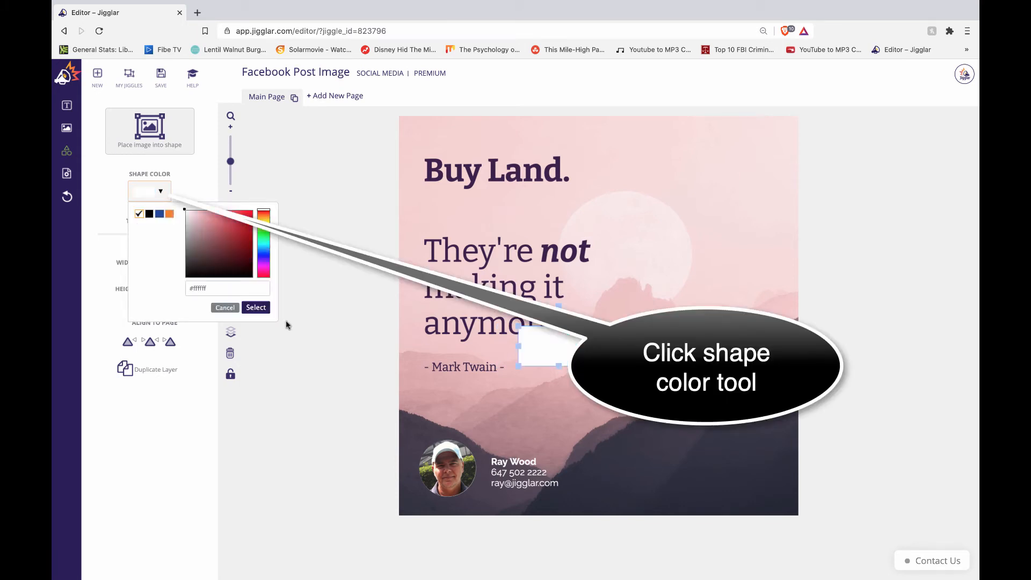
left_click(255, 308)
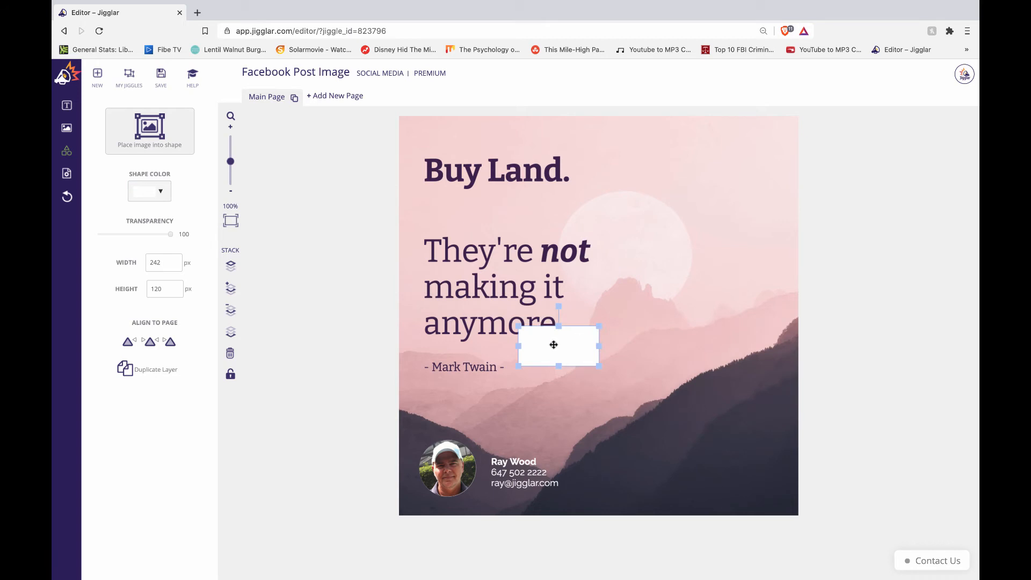
left_click_drag(553, 345, 727, 468)
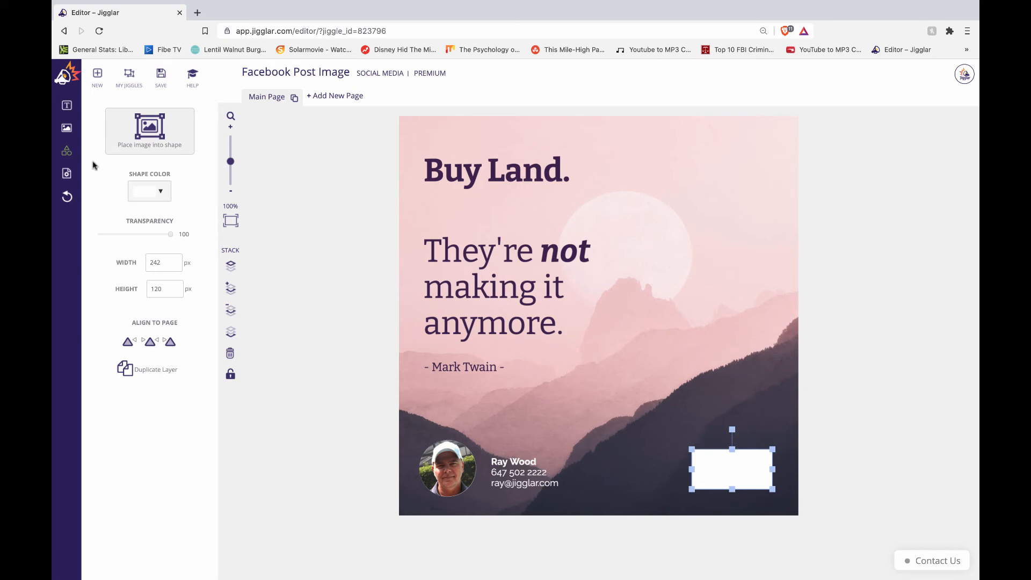
Step: Place the eXp Realty logo into the white box and shrink it to fit
left_click(148, 133)
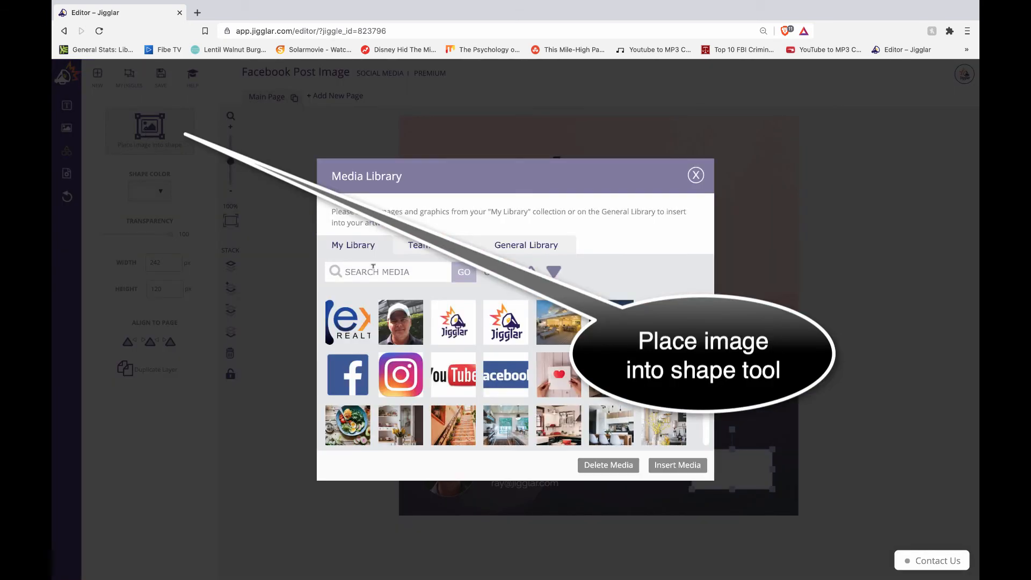
left_click(350, 326)
left_click(679, 467)
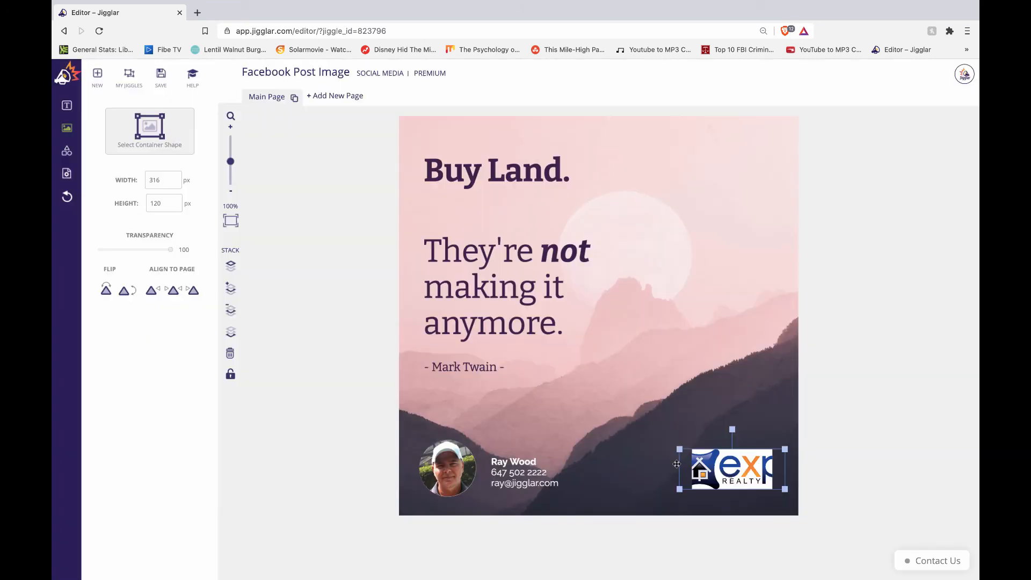
left_click_drag(679, 449, 722, 465)
left_click(892, 420)
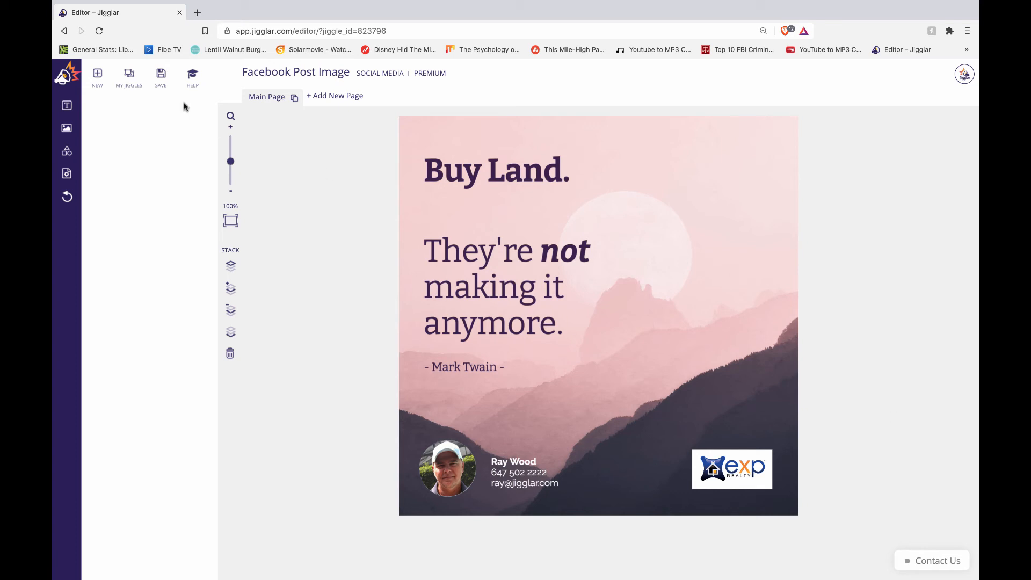
Step: Save the design to My Jiggles under the name 'Test' and dismiss the confirmation
left_click(162, 81)
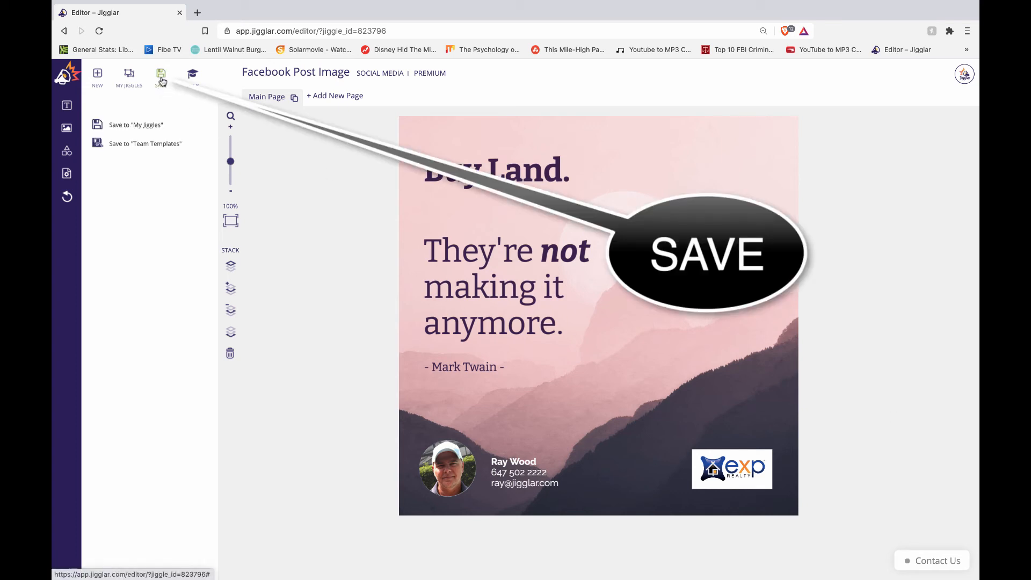
left_click(145, 125)
type("Test")
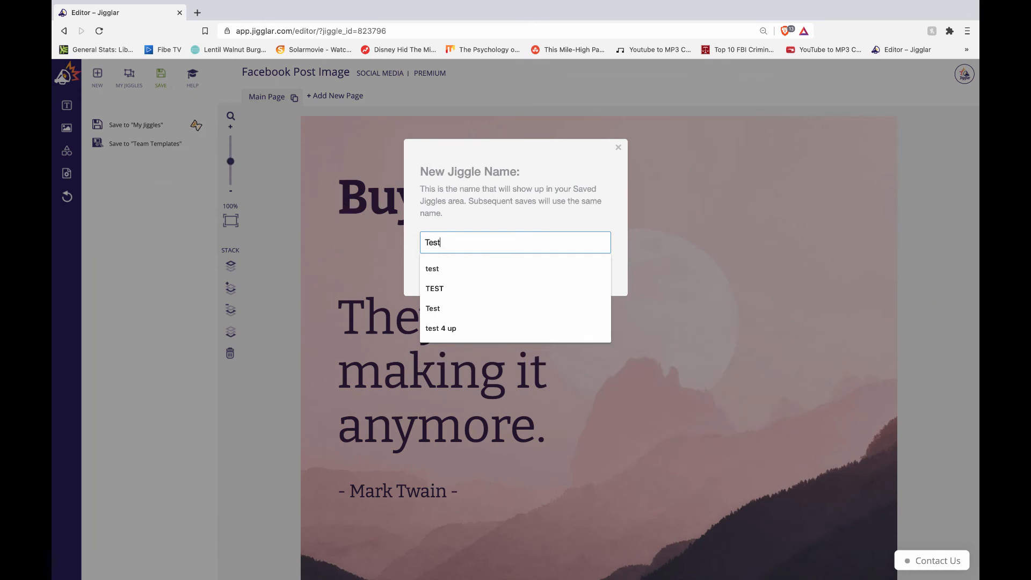
key("Return")
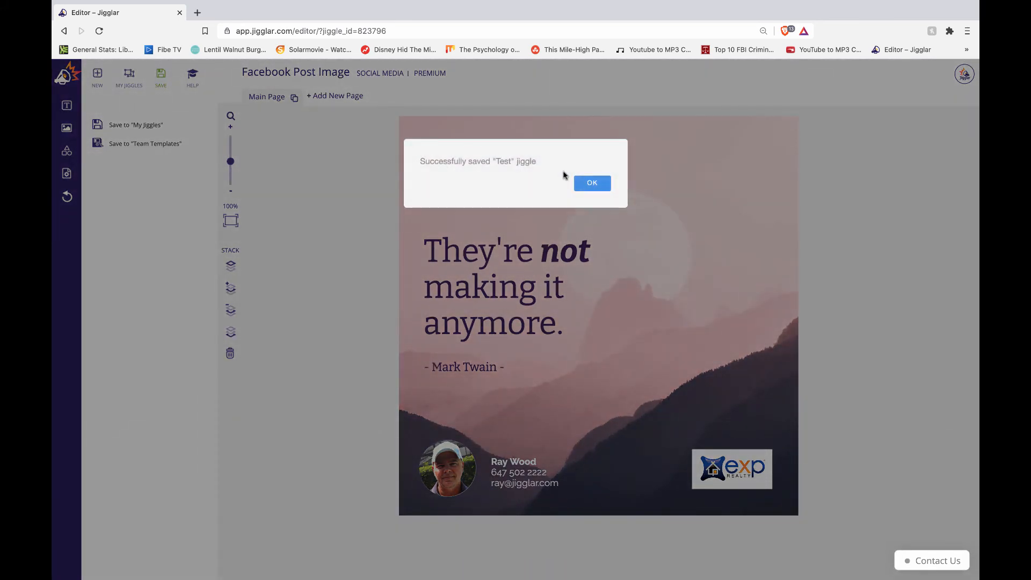
left_click(591, 183)
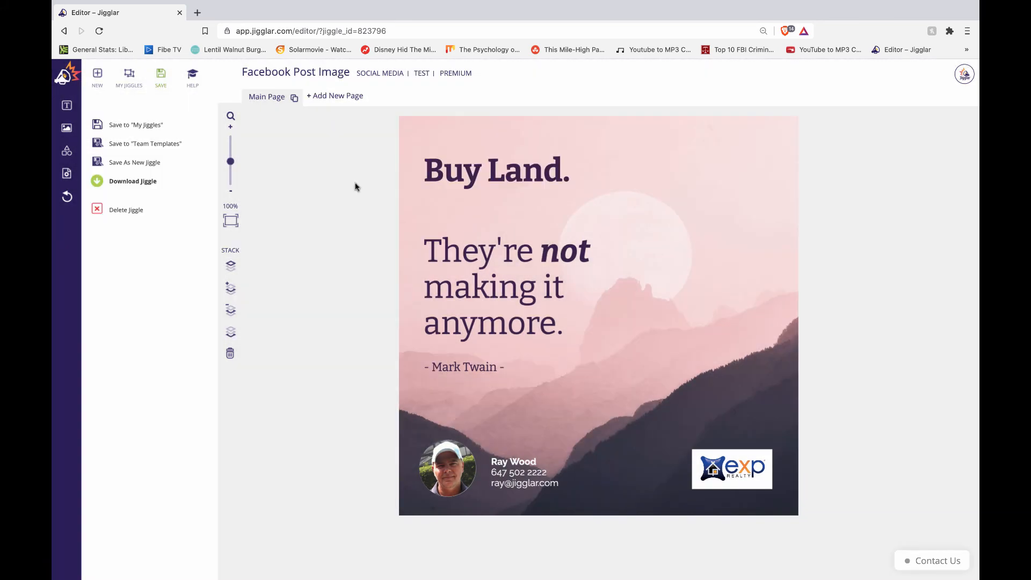
Step: Download the Buy Land post in the JPEG Social Media format
left_click(134, 181)
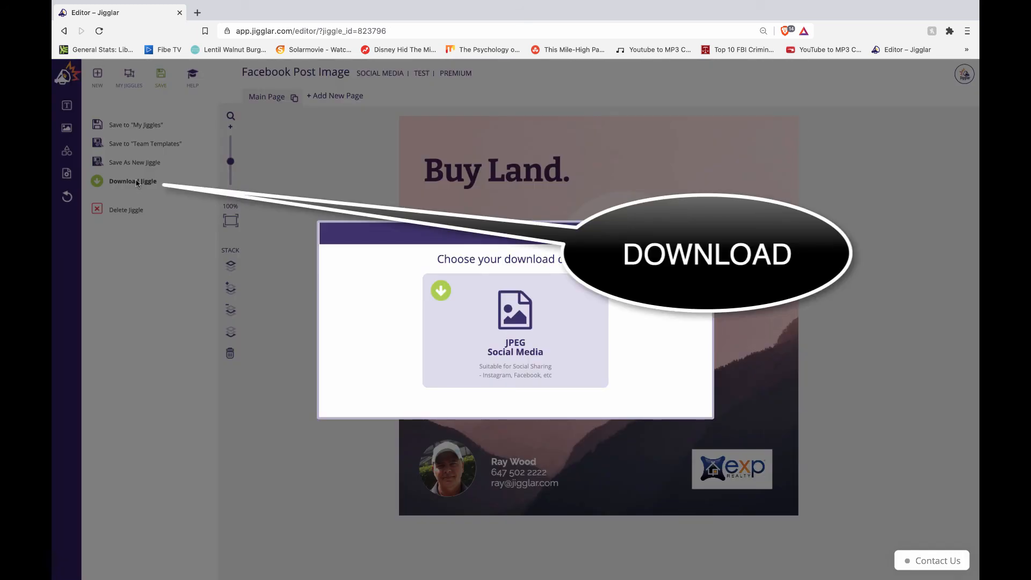
left_click(514, 321)
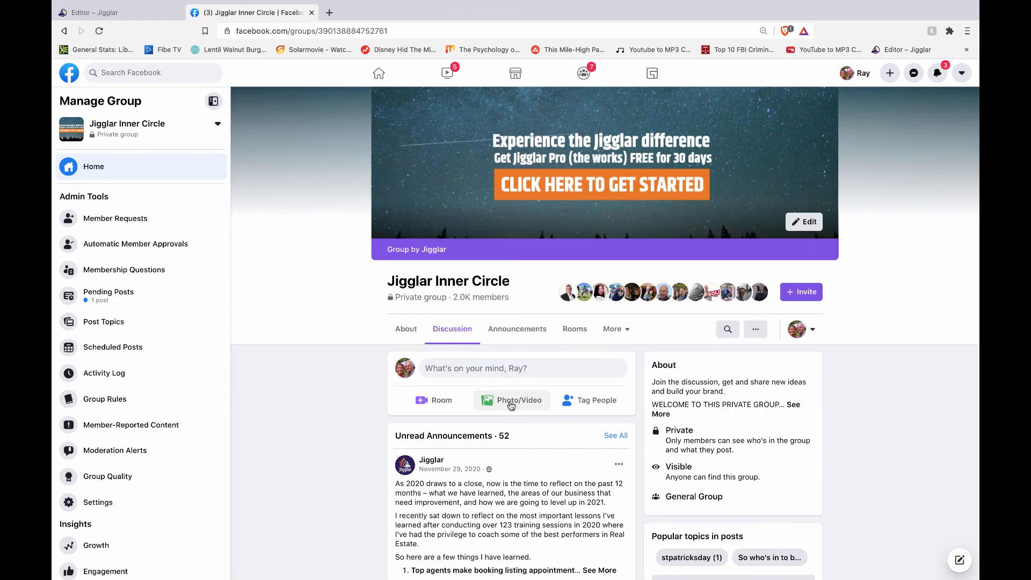
Step: Post Test 2.jpg to the Jigglar Inner Circle group with the caption 'Copy in here'
left_click(511, 405)
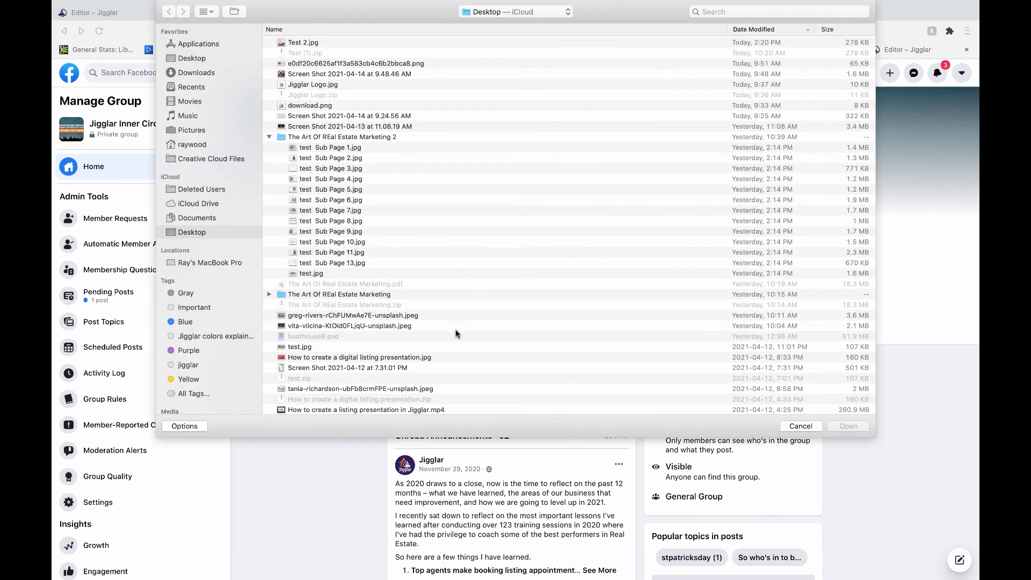
left_click(301, 45)
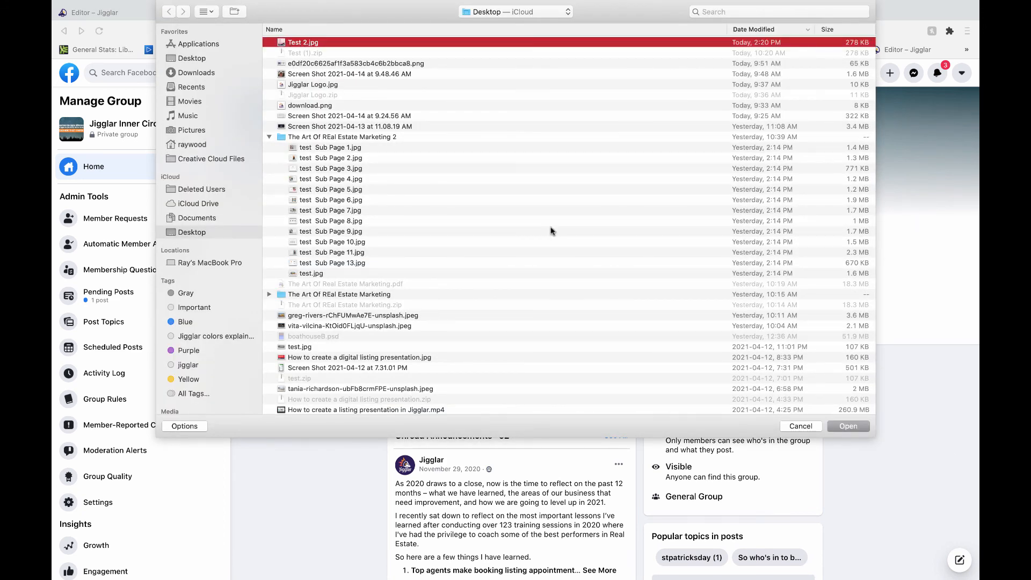
left_click(848, 426)
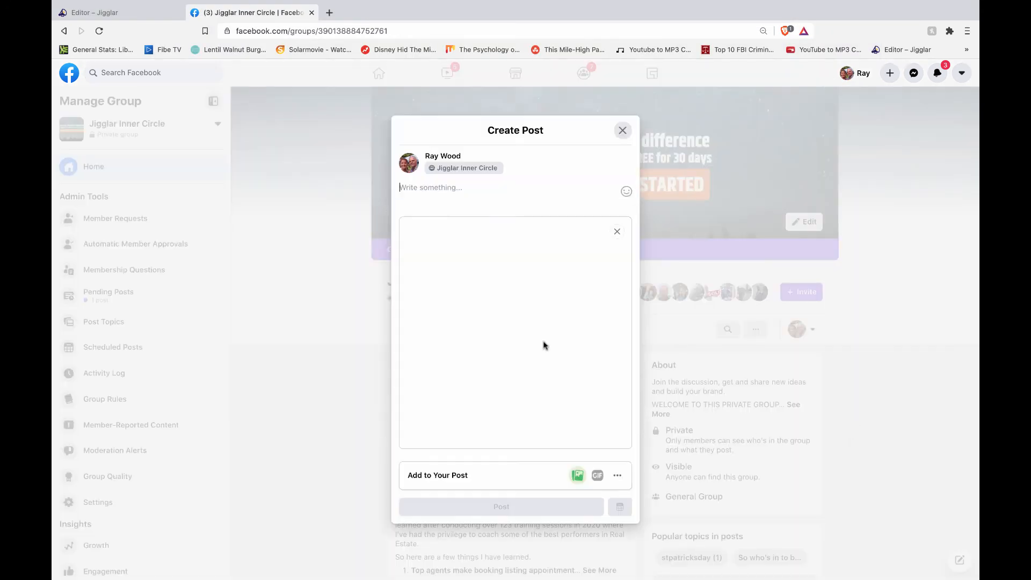
type("Cop")
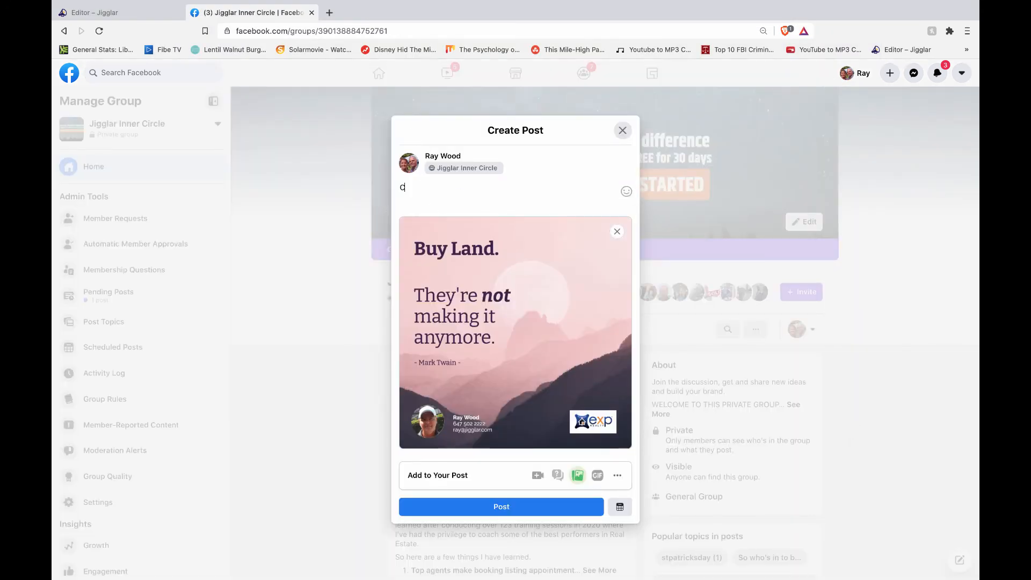
type("y in here")
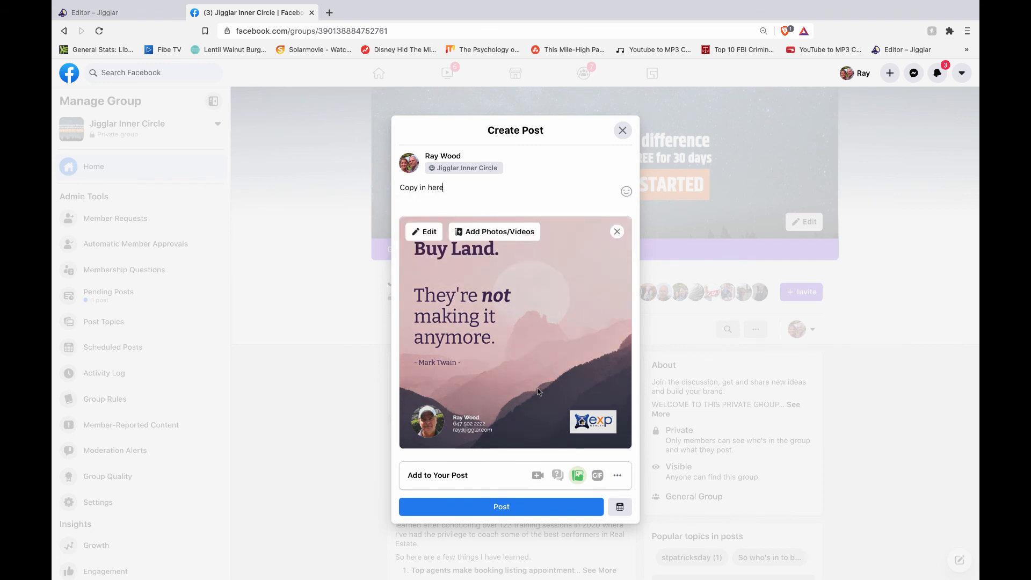
left_click(504, 508)
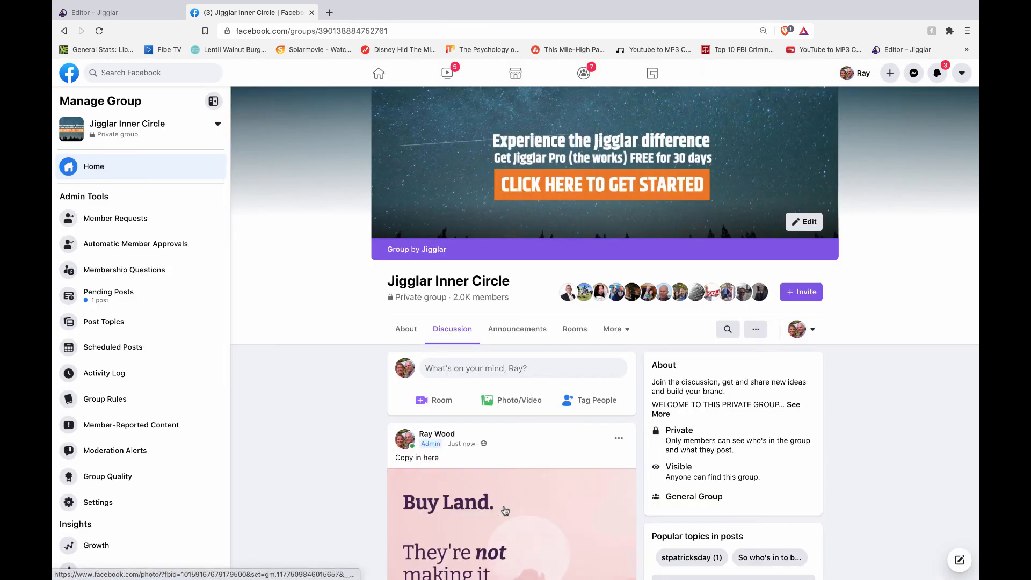
scroll(505, 510, "down", 5)
mouse_move(505, 510)
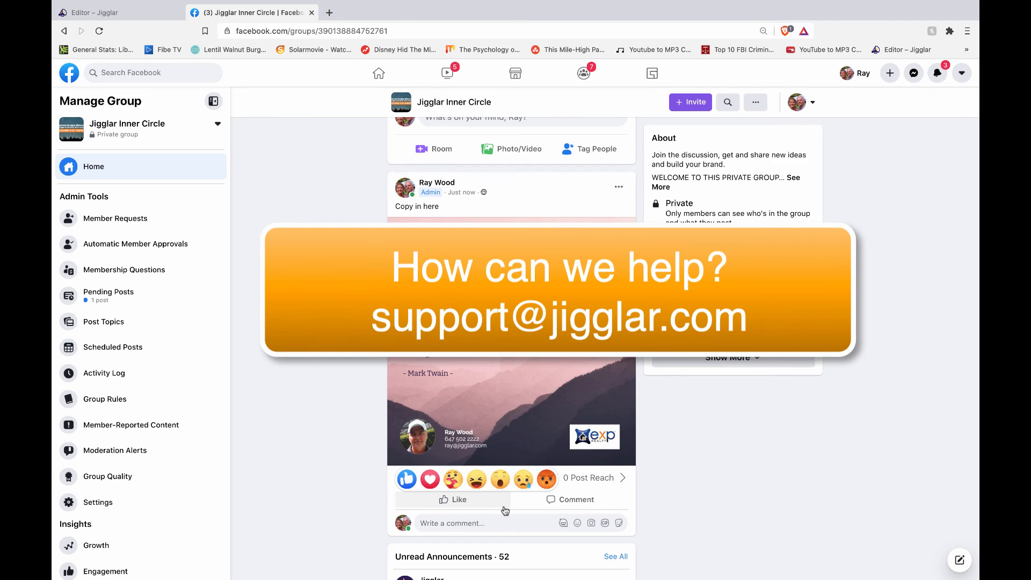
scroll(359, 426, "up", 5)
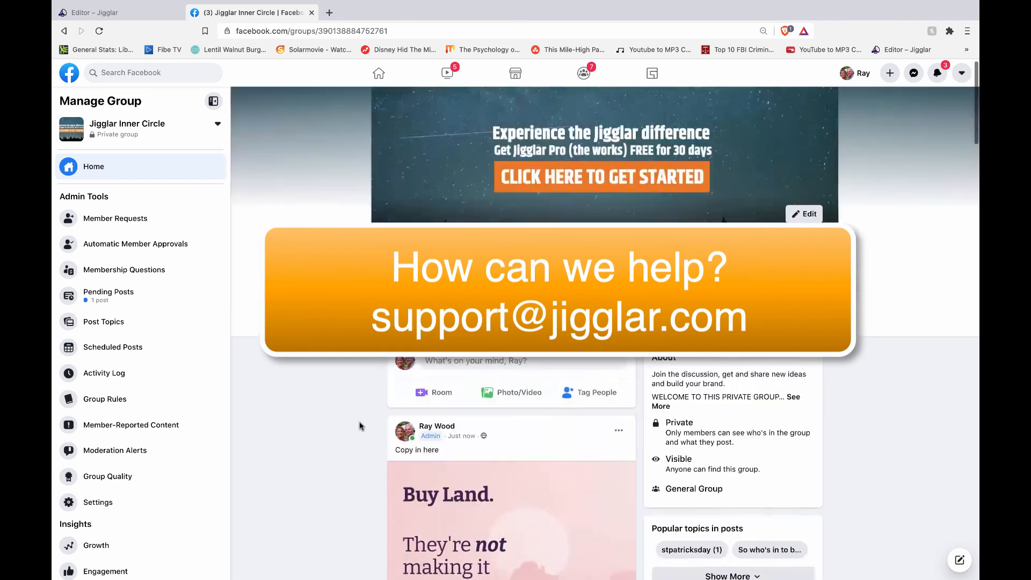
scroll(360, 426, "up", 1)
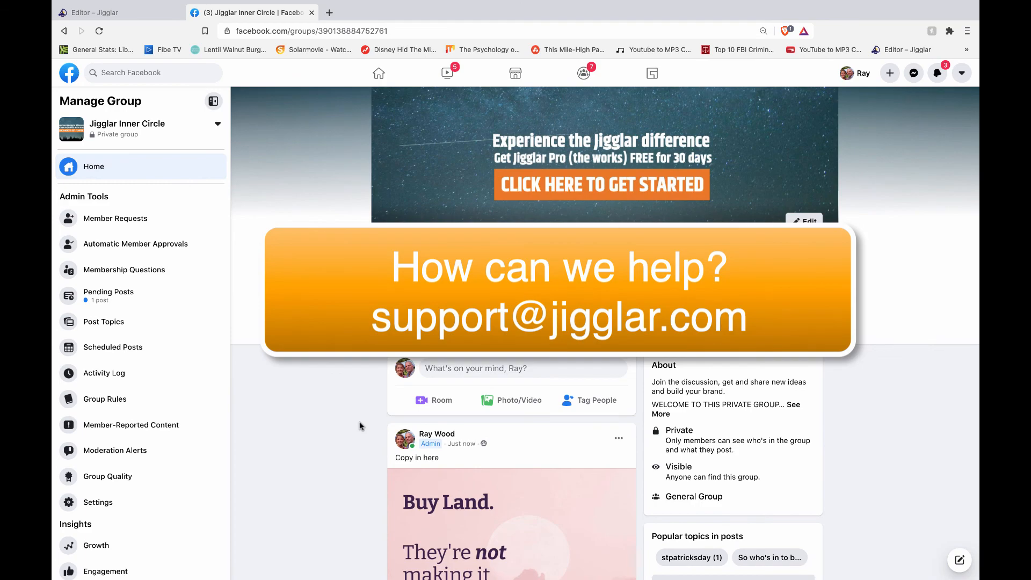